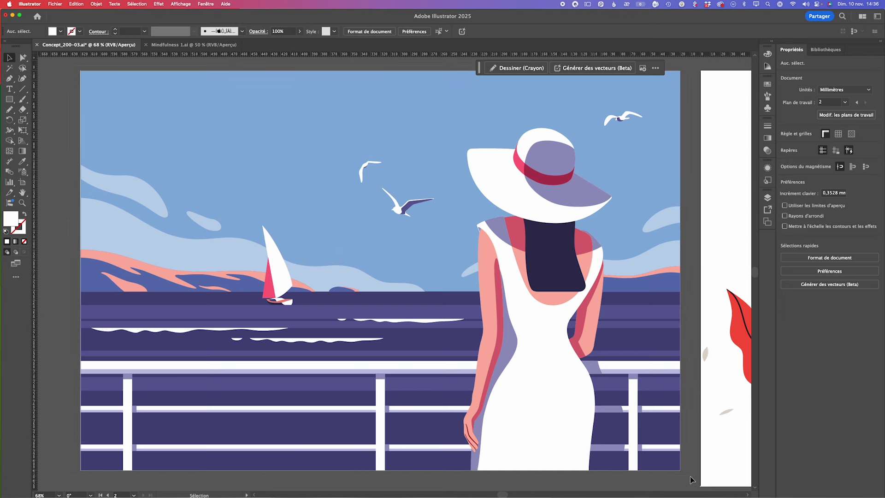
- Marquee-select the woman-in-hat seaside illustration with the sailboat and seagulls as one group
drag(690, 477, 618, 436)
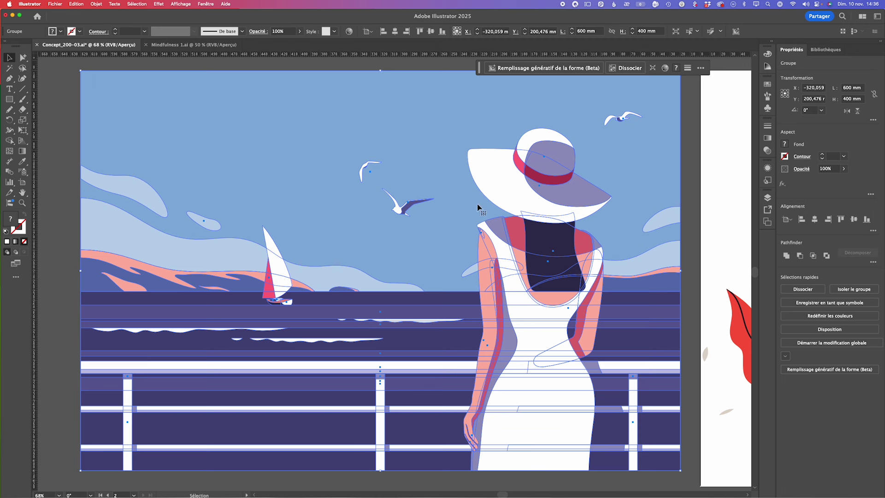
click(535, 68)
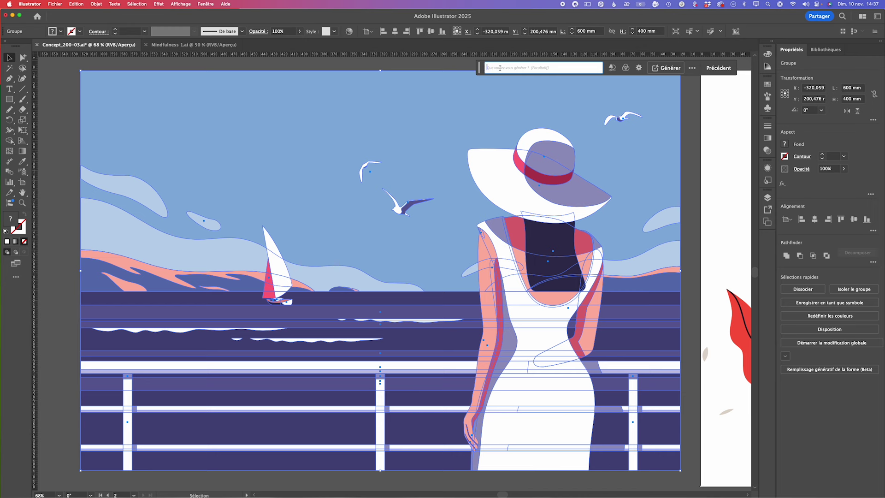
click(670, 69)
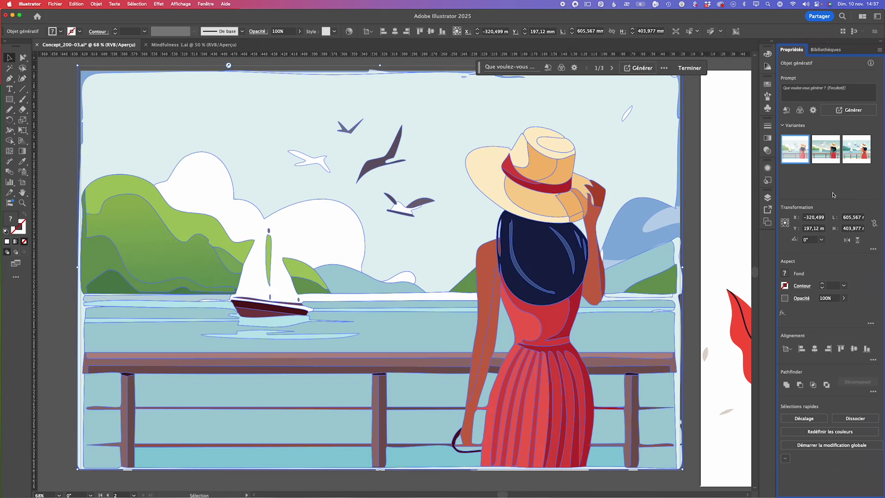
click(825, 154)
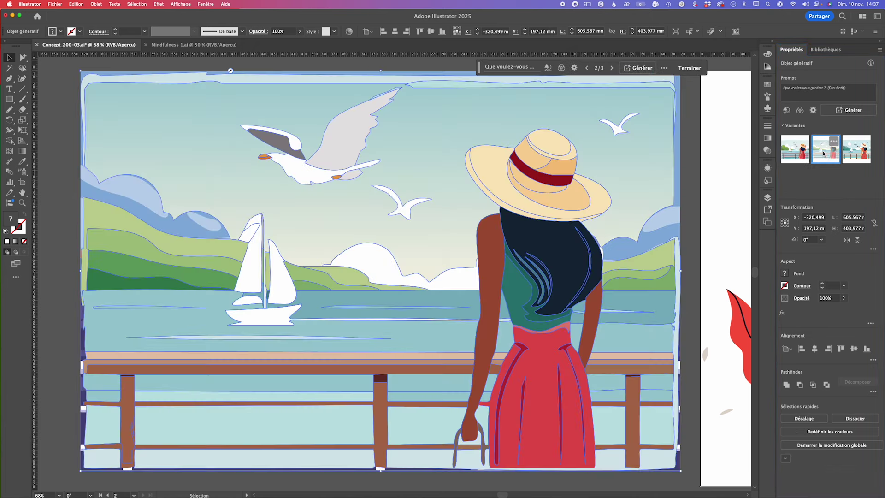
click(854, 154)
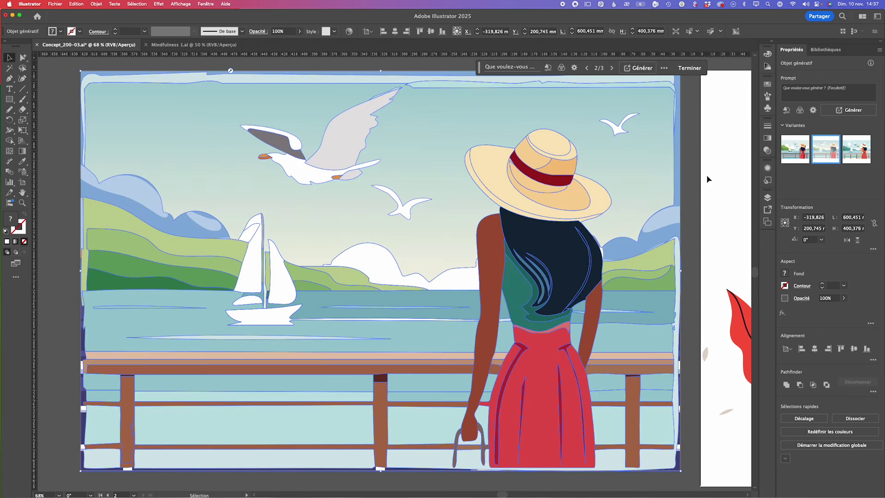
click(695, 171)
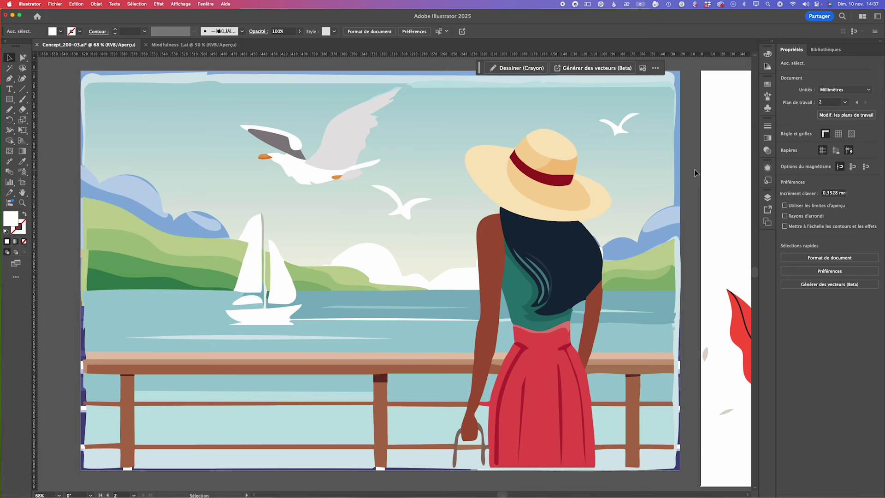
key(ctrl+z)
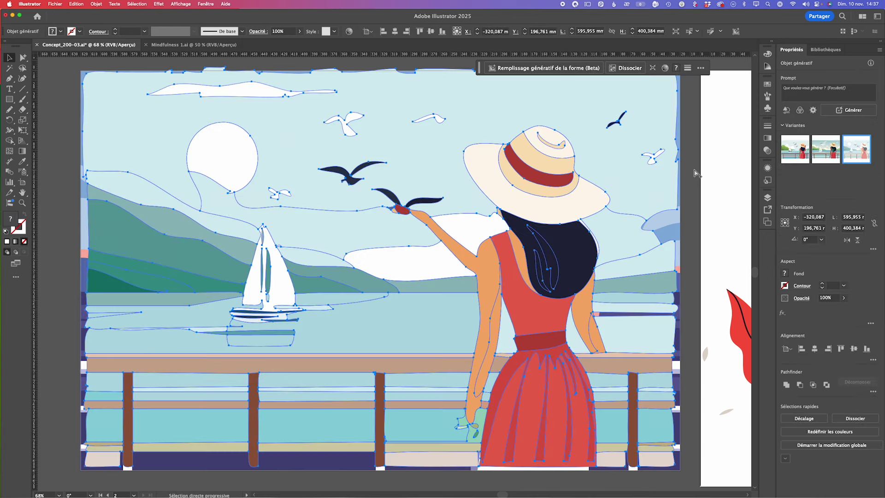
key(ctrl+shift+z)
key(ctrl+z)
key(ctrl+z)
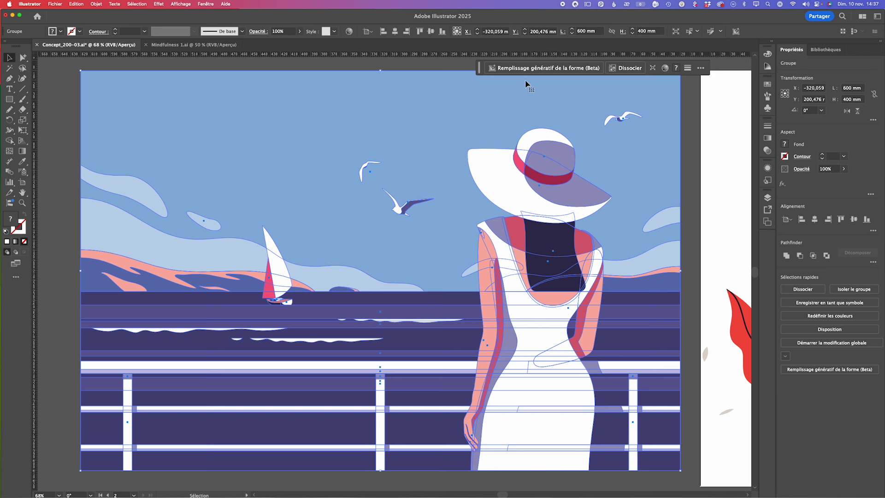
click(541, 69)
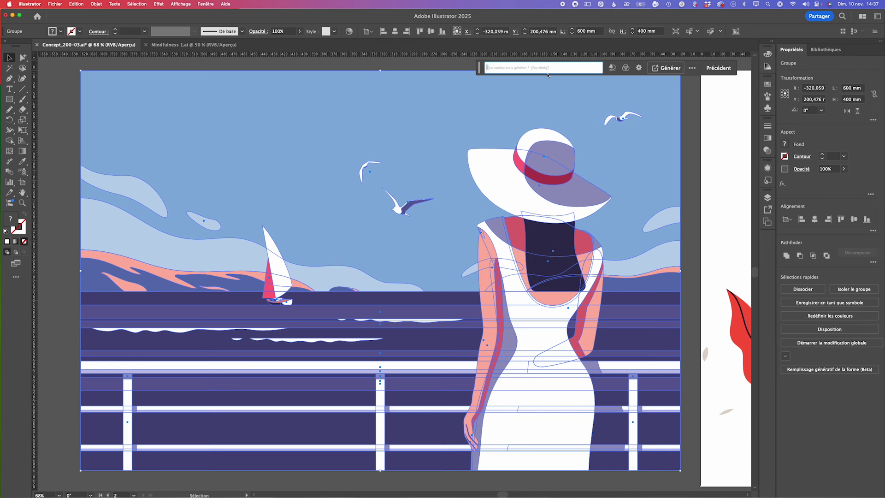
text(jeune femme avec un chapeau )
text(, de dos,)
text(co)
text(ntemple la)
text( mer)
click(668, 69)
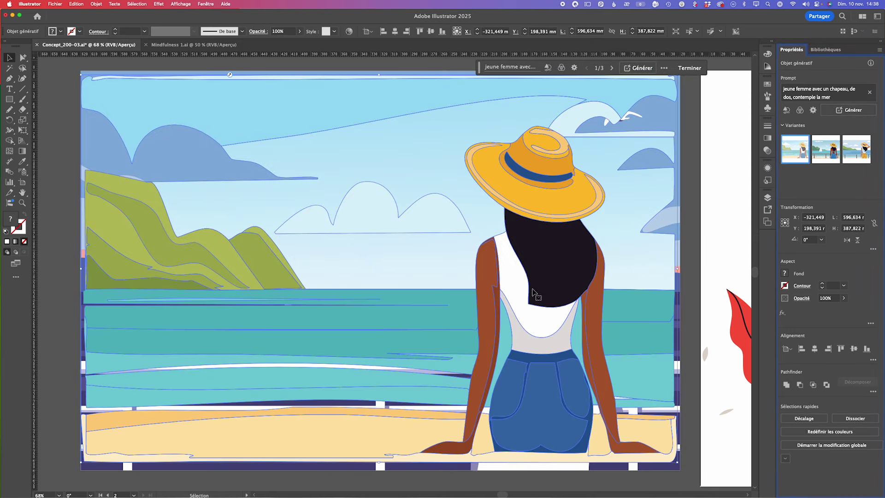
click(821, 155)
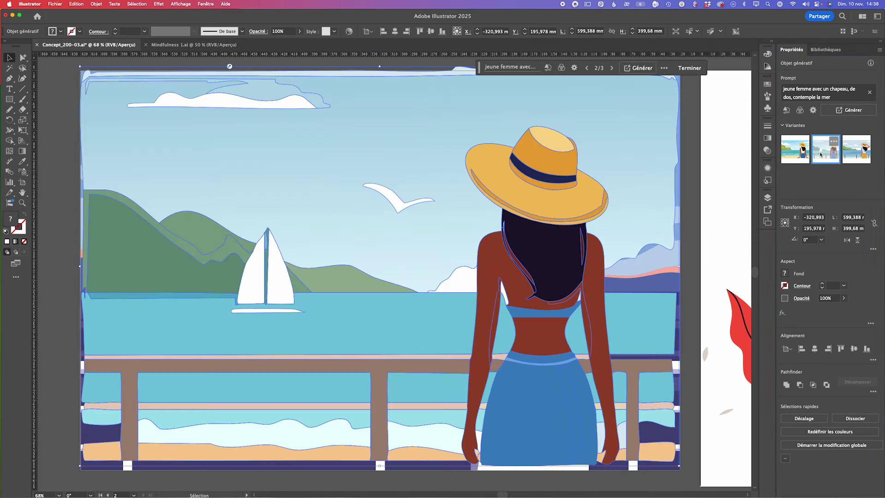
click(852, 156)
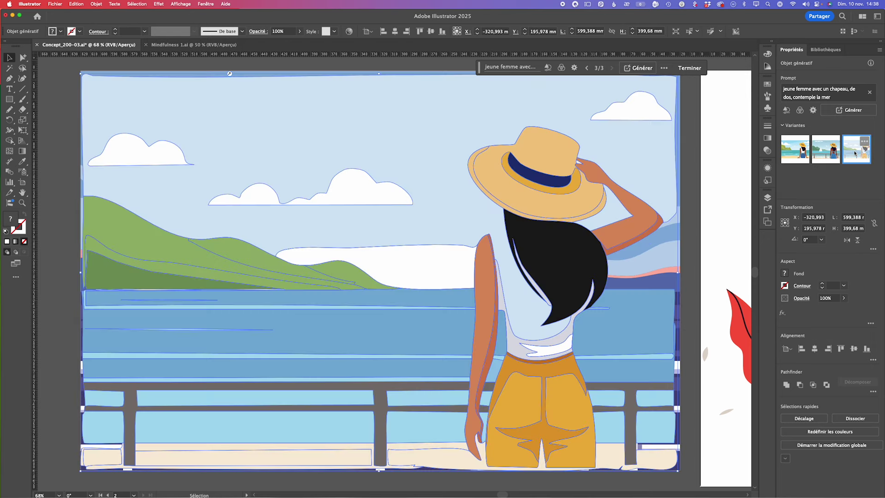
click(830, 153)
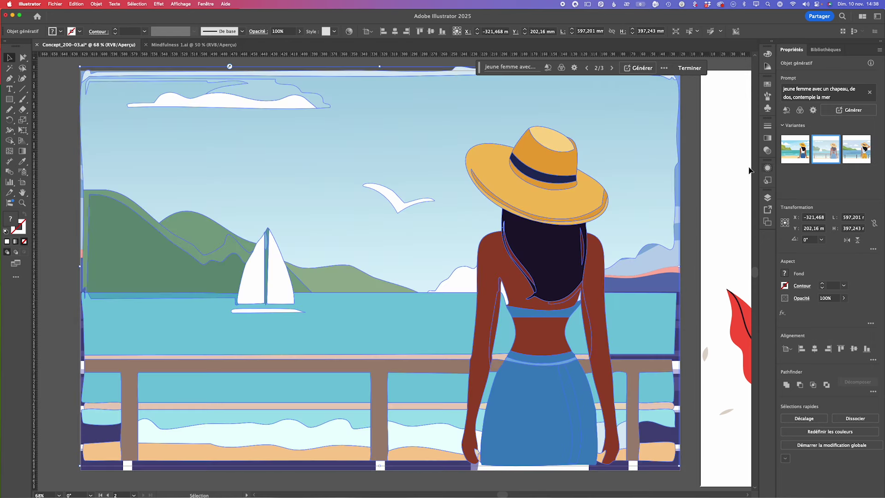
click(691, 163)
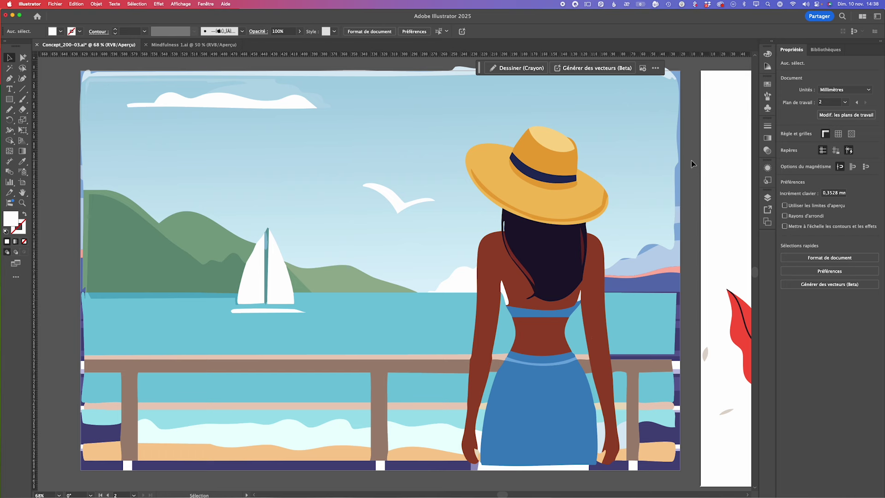
key(super+z)
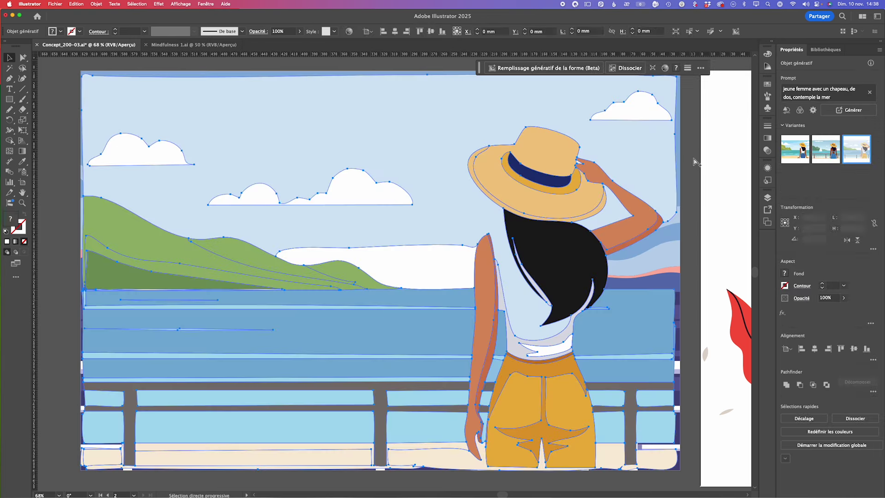
key(super+shift+z)
key(super+z)
key(super+z)
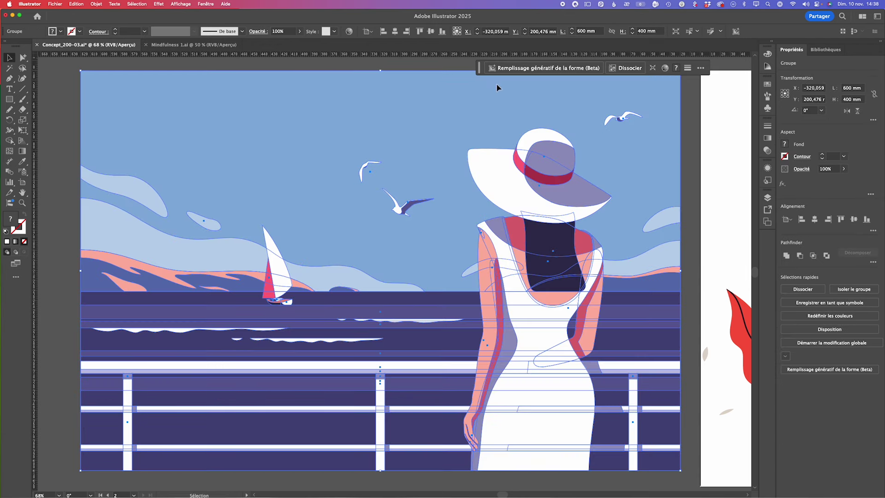
- Reopen Generative Fill with the previous description and raise Détail to Maximum
click(533, 69)
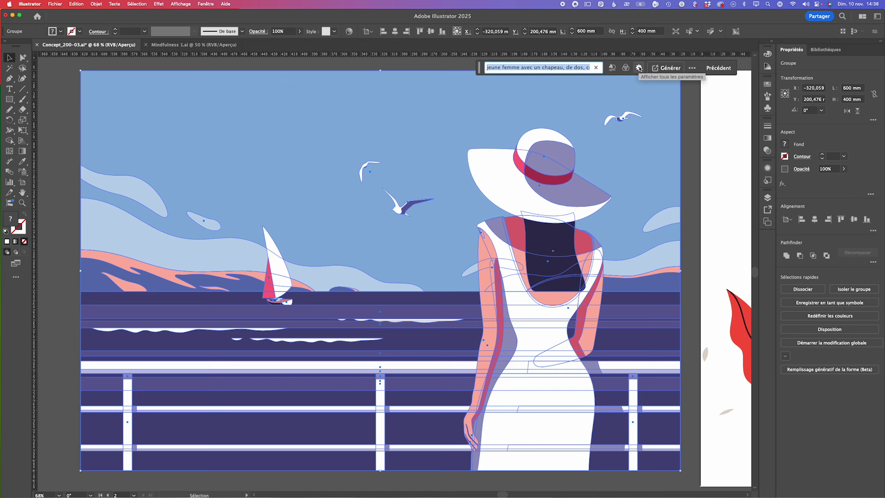
click(639, 68)
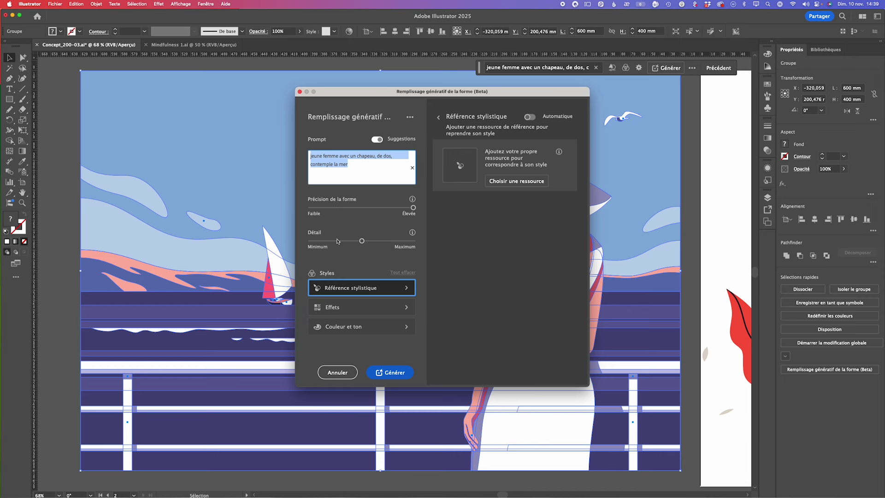
click(404, 241)
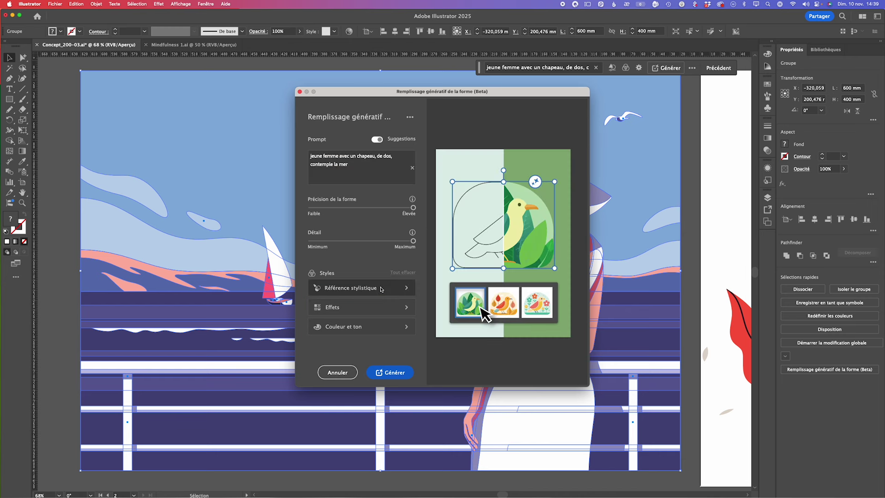
click(381, 289)
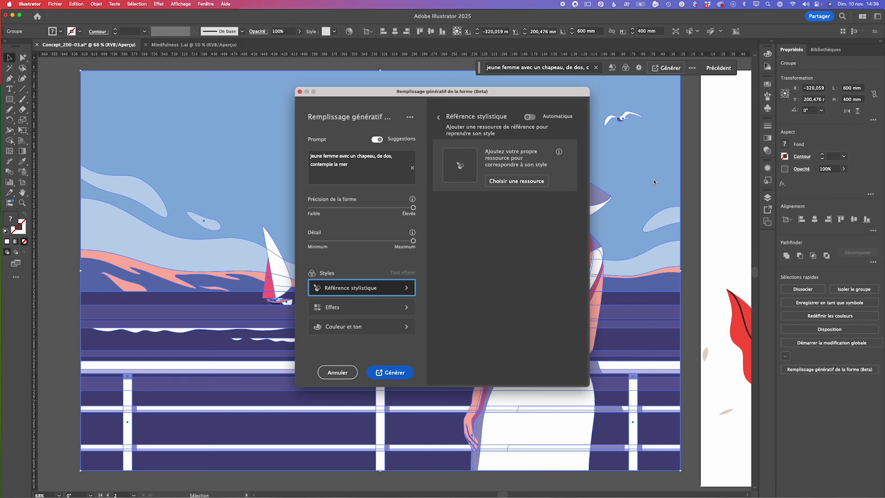
click(354, 310)
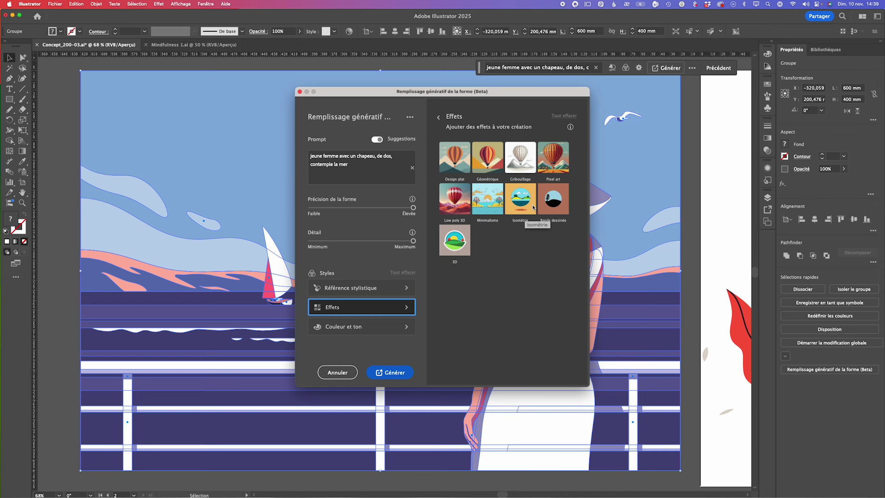
- Under Couleur et ton, keep no preset, limit colours to 10, and generate
click(371, 330)
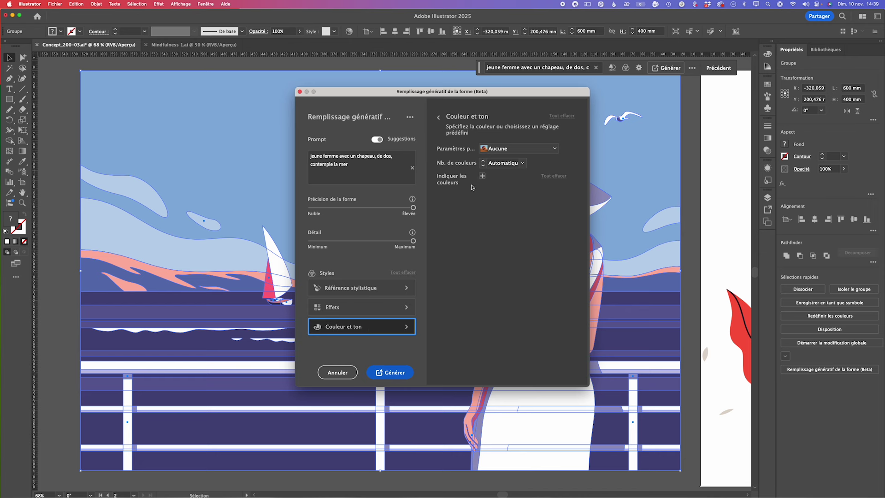
click(514, 148)
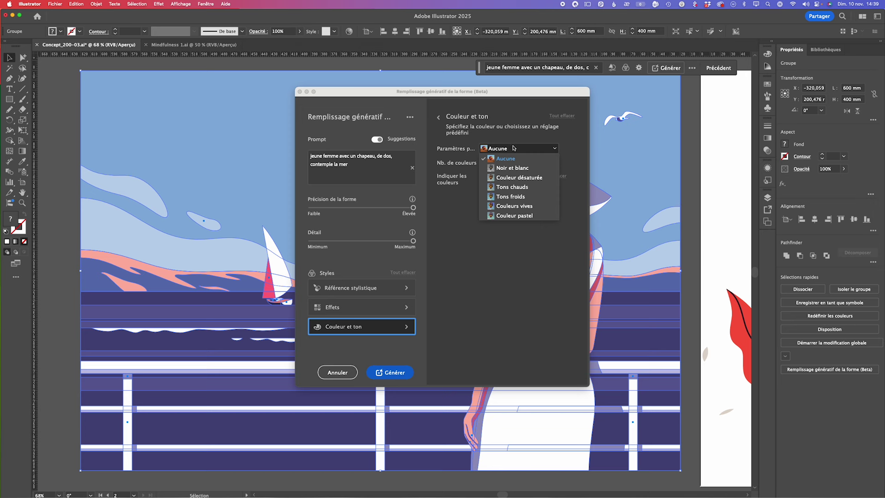
click(526, 140)
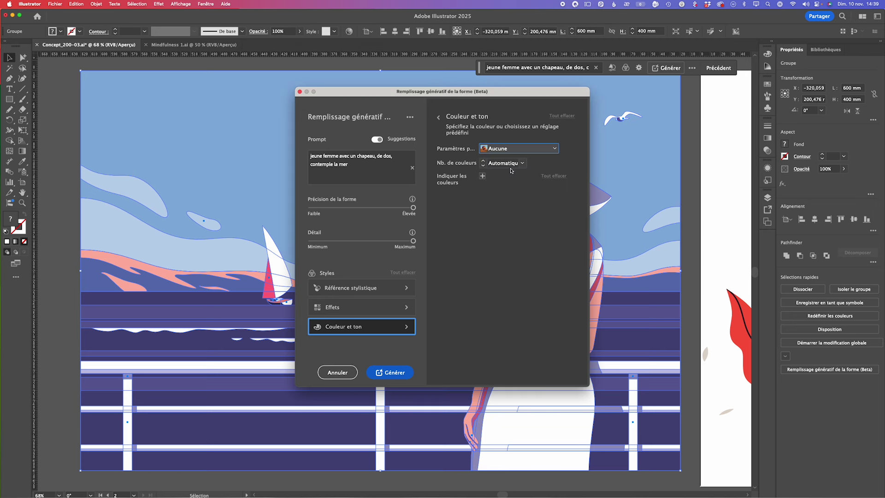
click(523, 163)
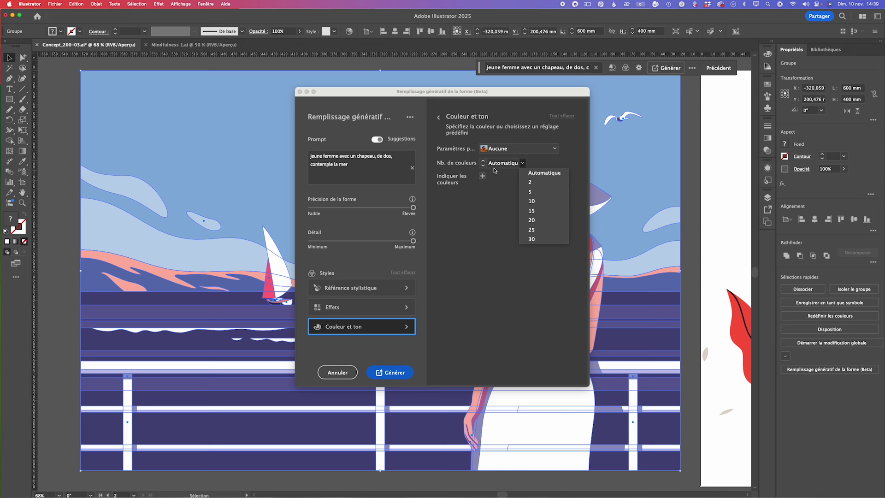
click(535, 201)
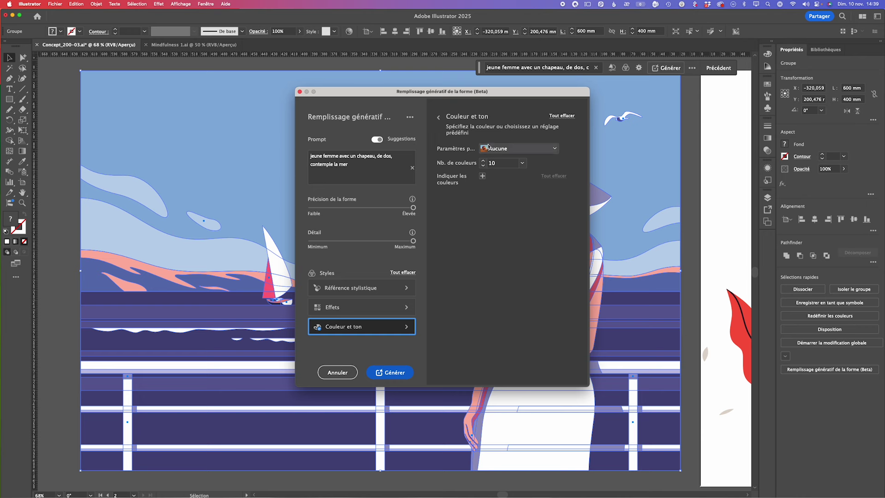
click(393, 372)
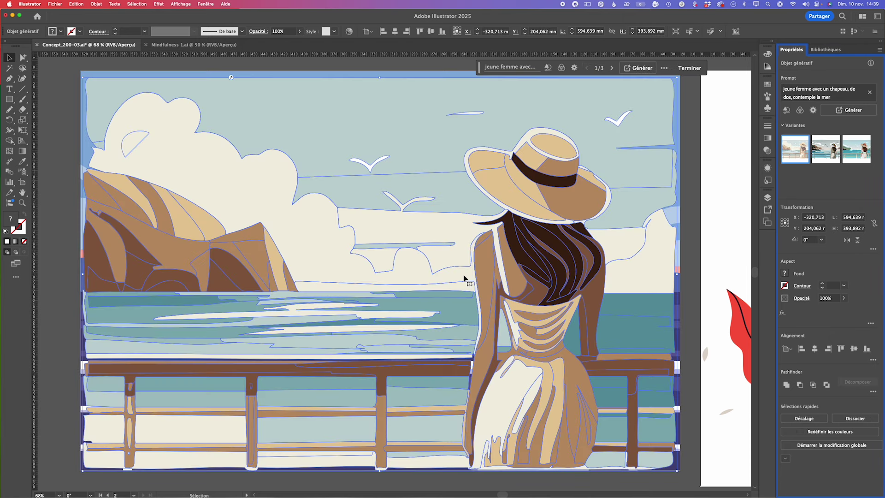
- Preview the other two variations, then reselect the artwork and undo to the original blue illustration
click(825, 153)
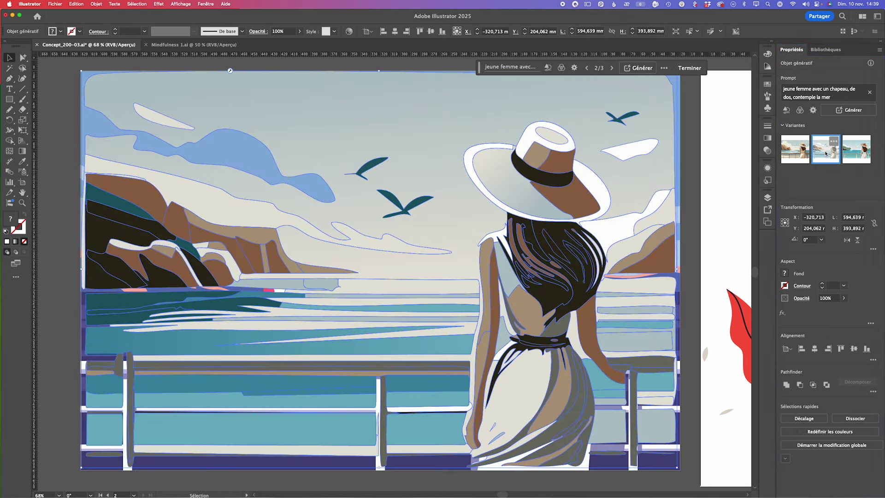
click(852, 153)
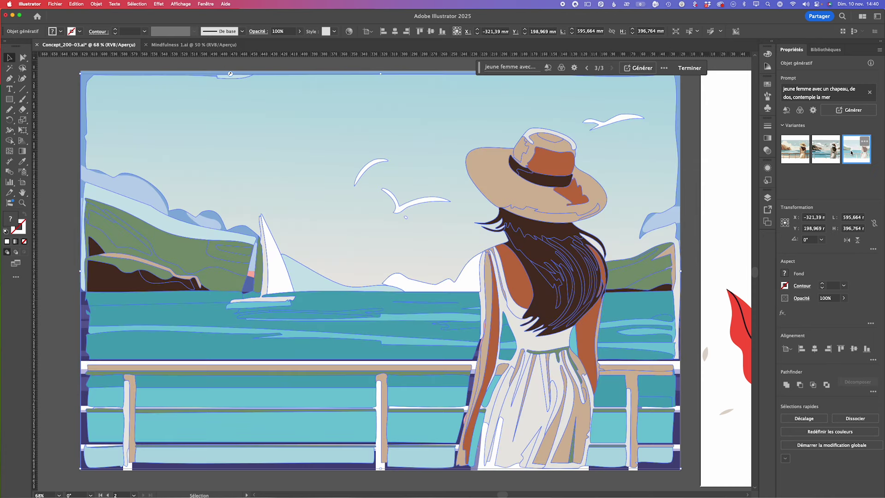
click(690, 183)
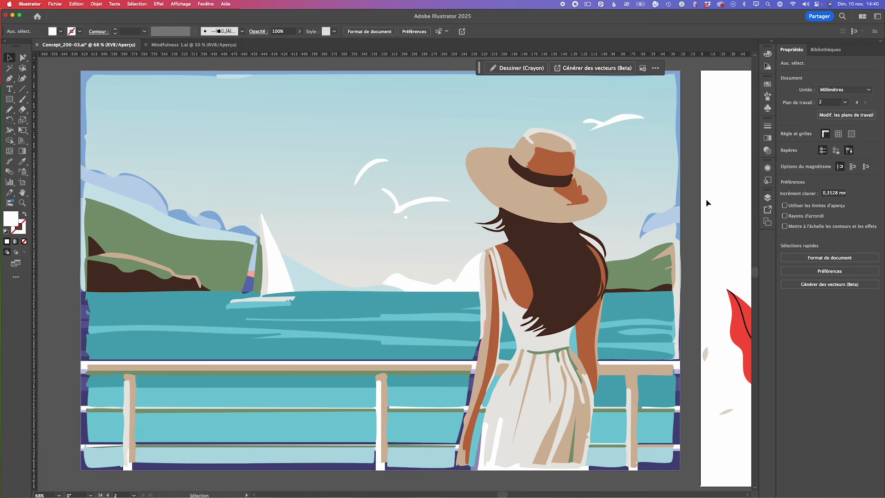
click(678, 196)
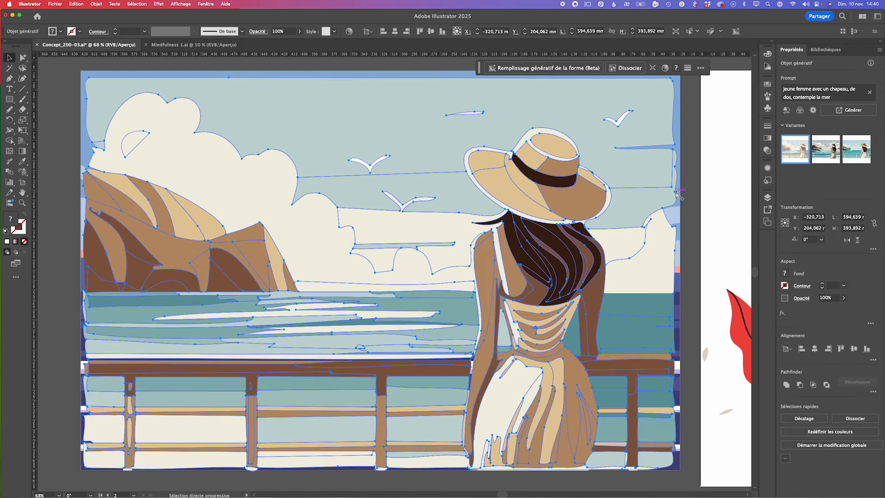
key(ctrl+z)
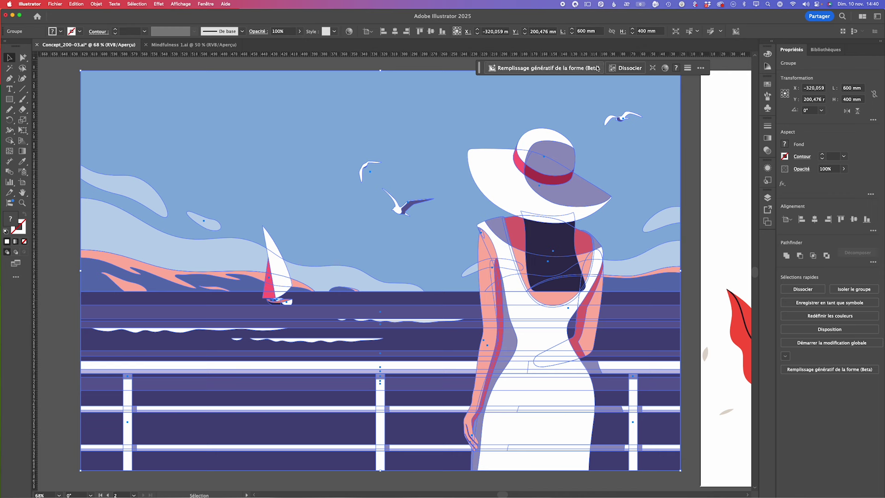
click(598, 68)
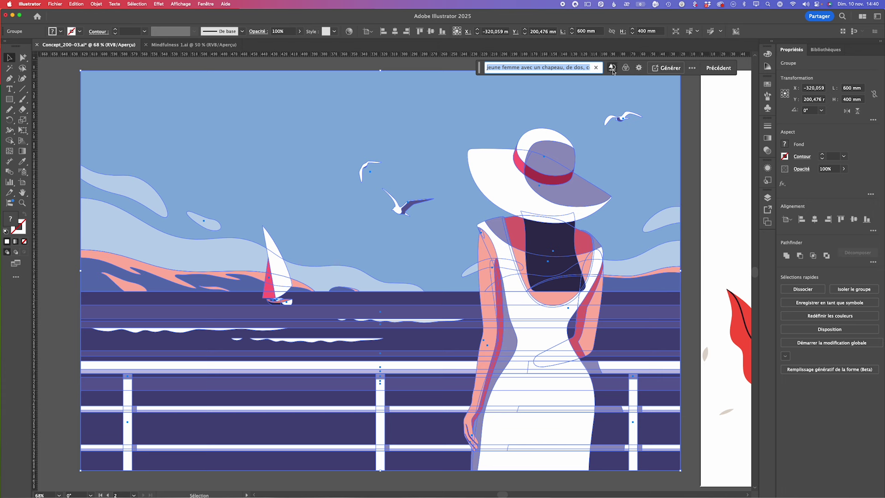
click(626, 68)
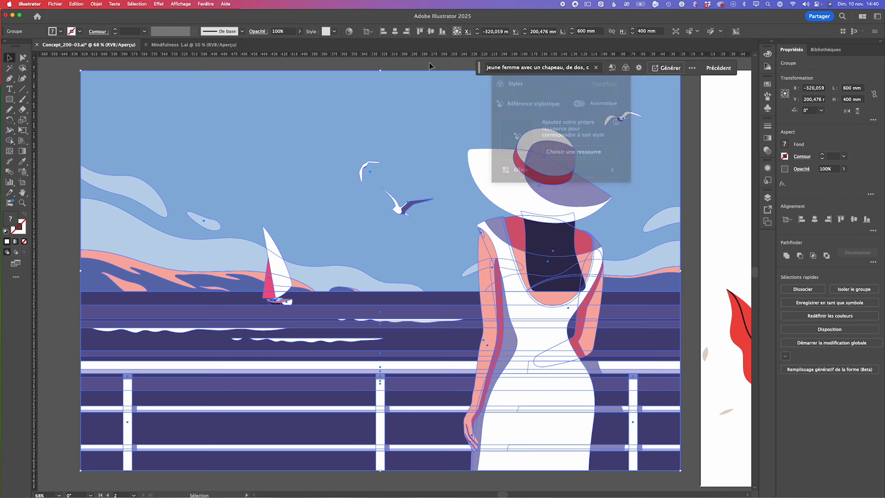
click(574, 67)
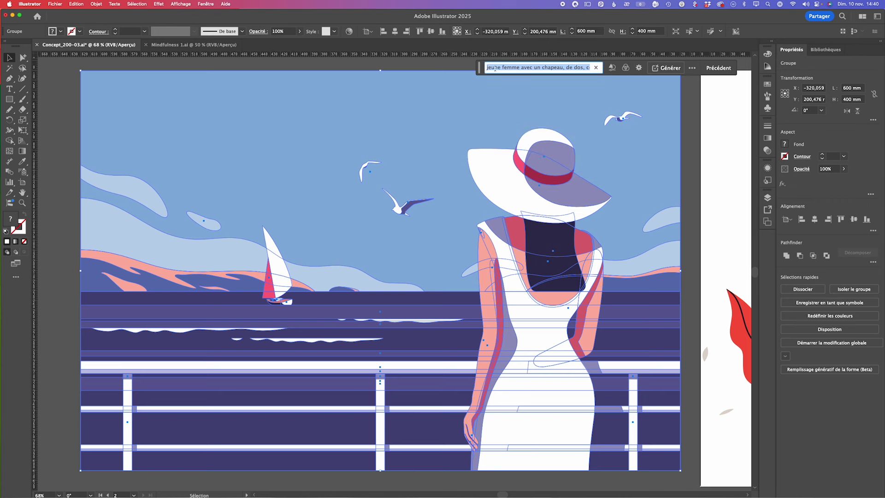
click(466, 65)
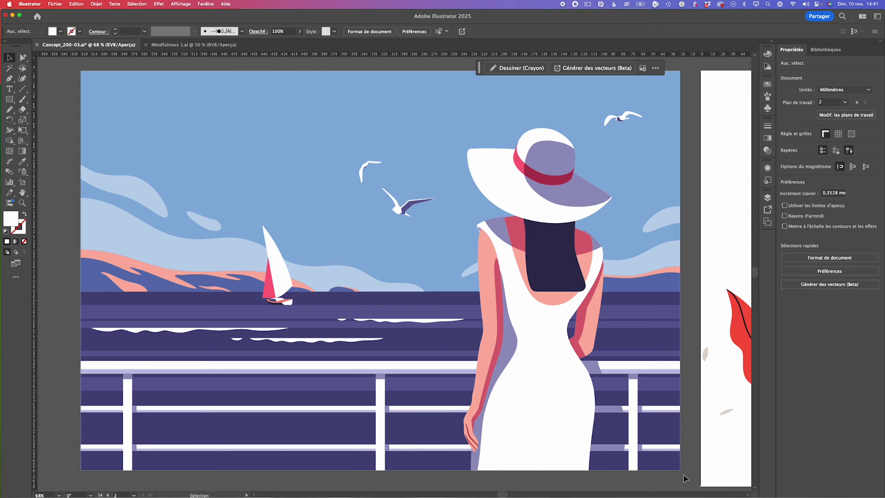
- Start a generative shape fill of the artwork with no colour preset and an automatic colour count
click(475, 249)
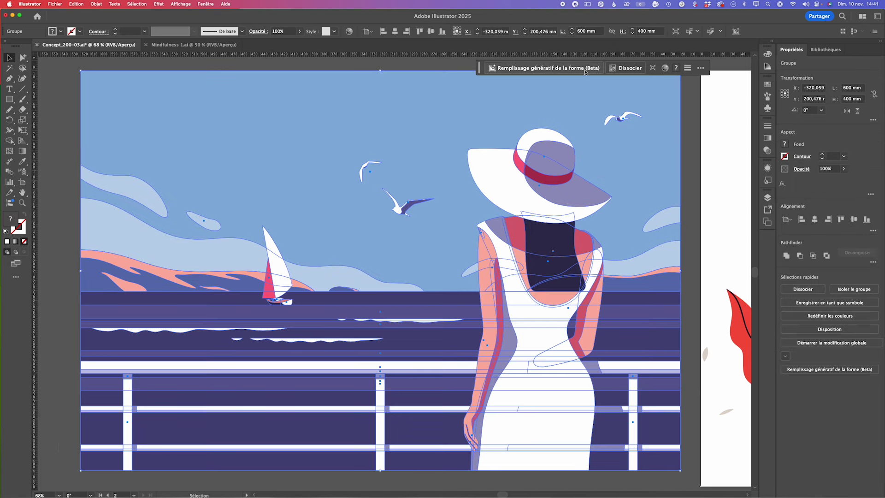
click(565, 69)
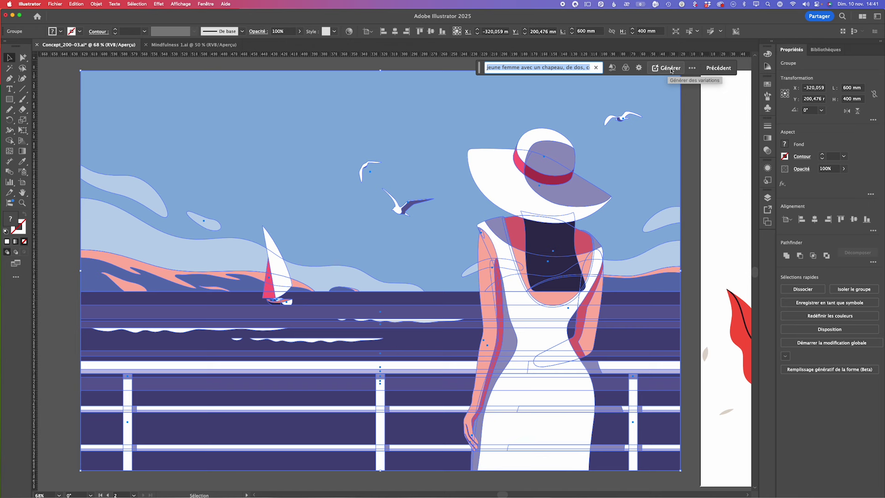
click(656, 68)
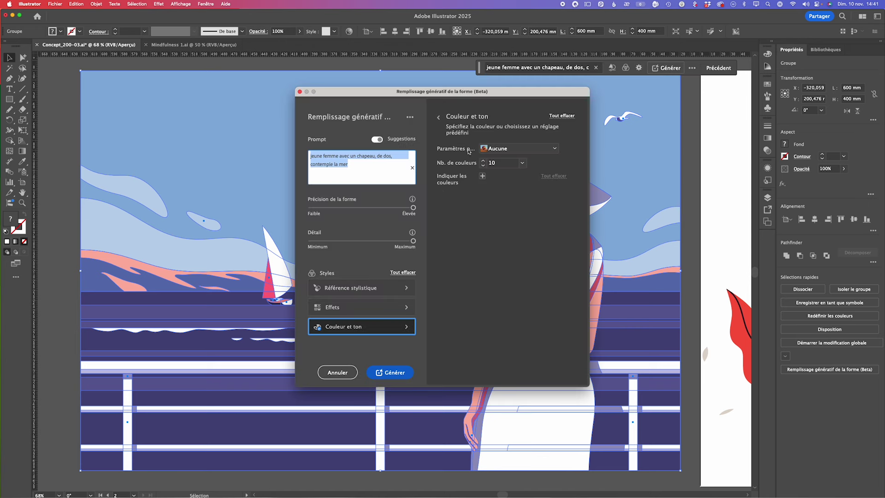
click(529, 149)
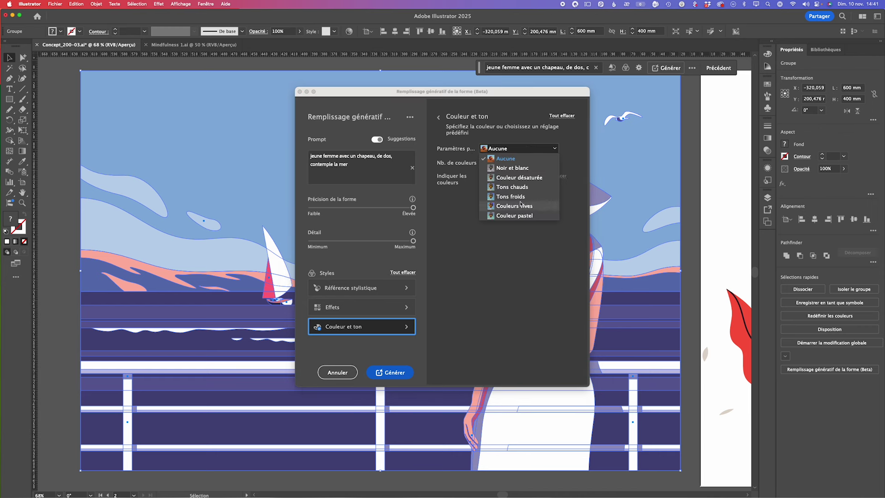
click(474, 202)
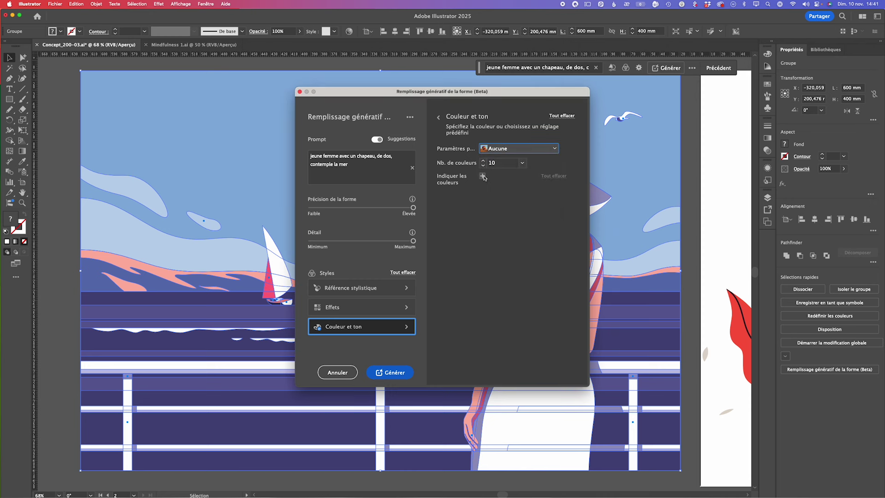
click(522, 163)
click(526, 174)
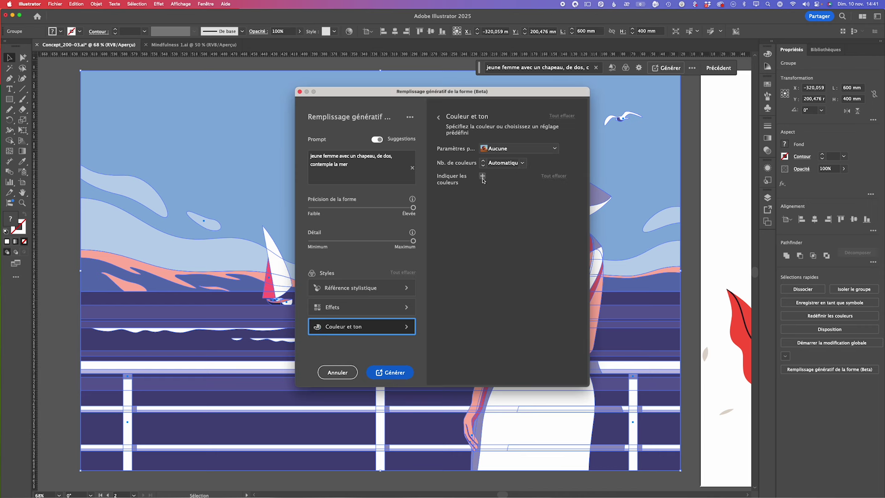
- Add orange, blue and red-orange to the specified colours
click(483, 177)
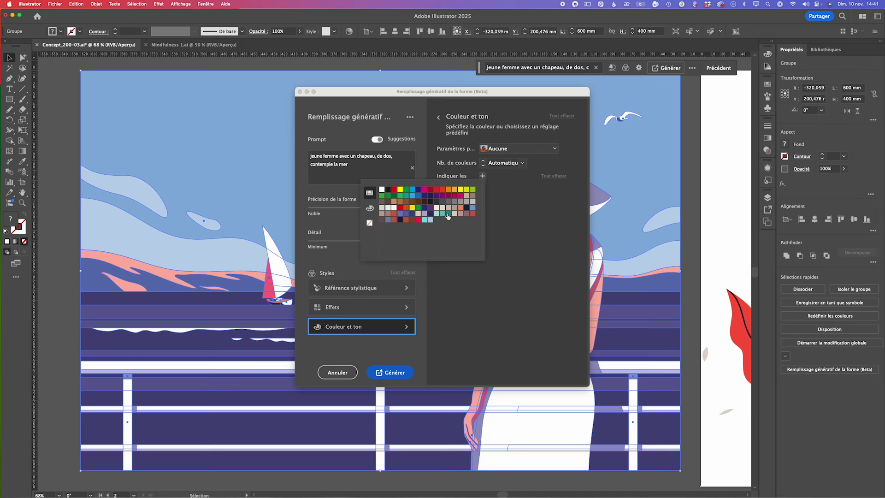
click(460, 208)
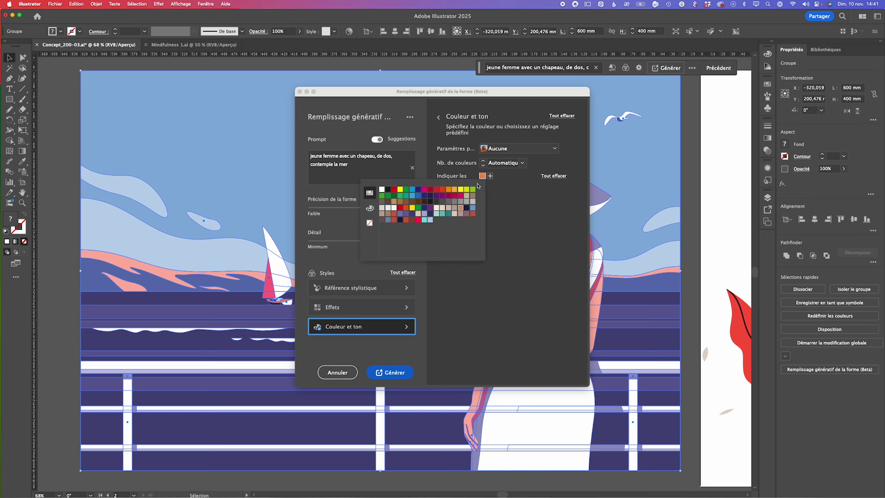
click(490, 177)
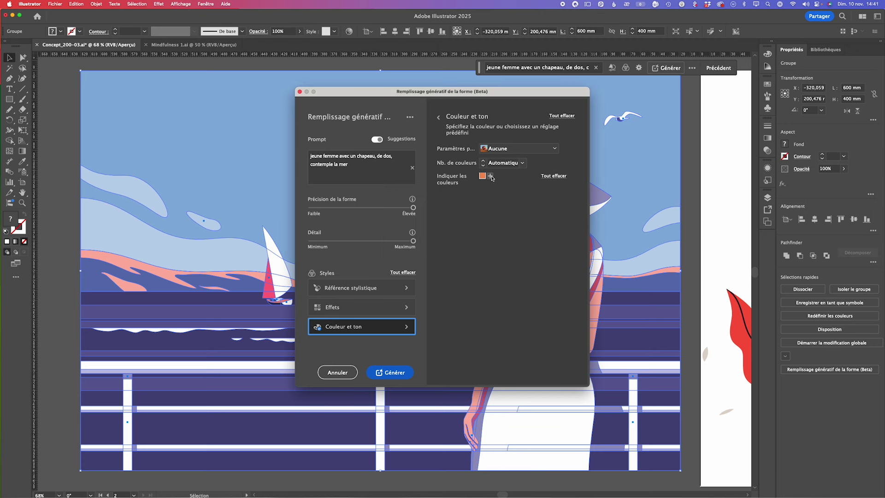
click(490, 176)
click(420, 189)
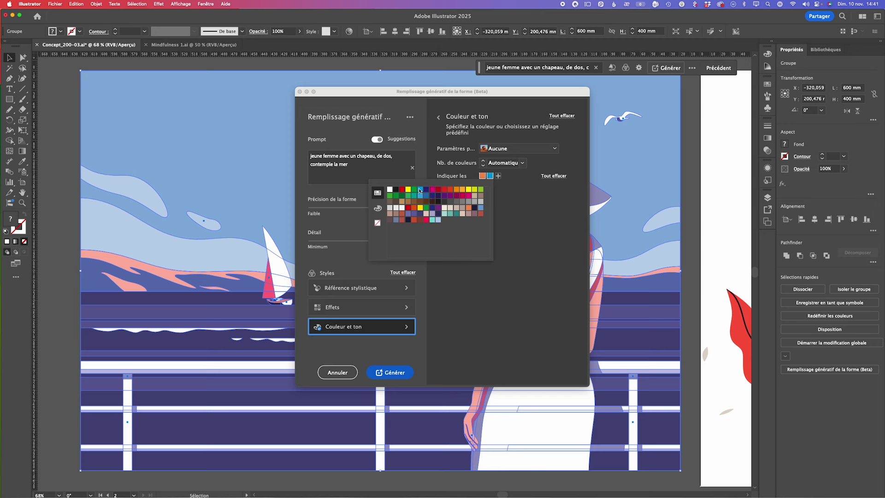
click(498, 178)
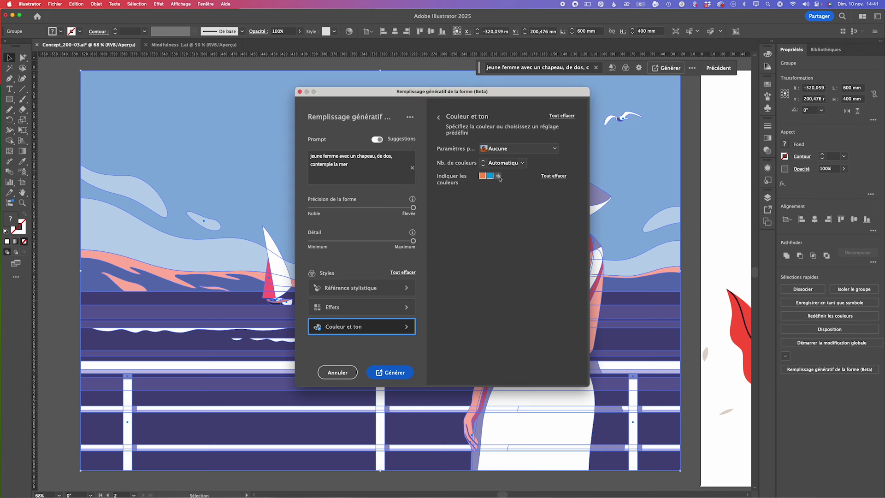
click(499, 178)
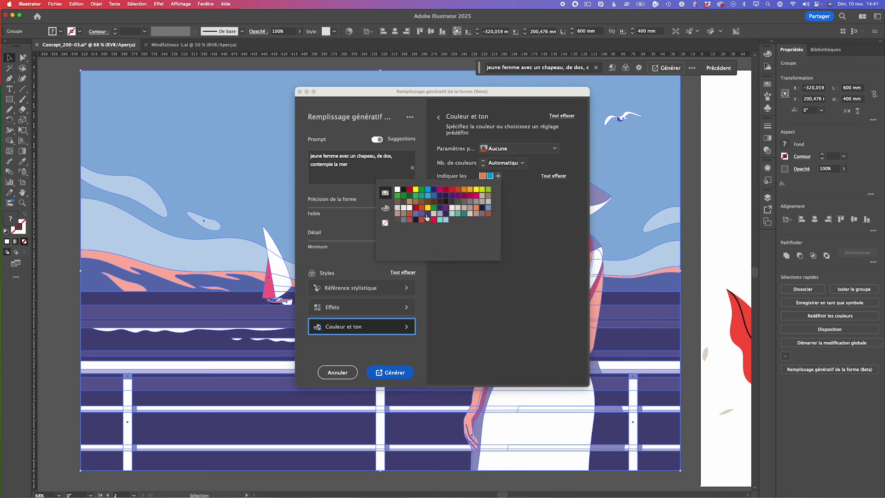
click(421, 207)
click(505, 177)
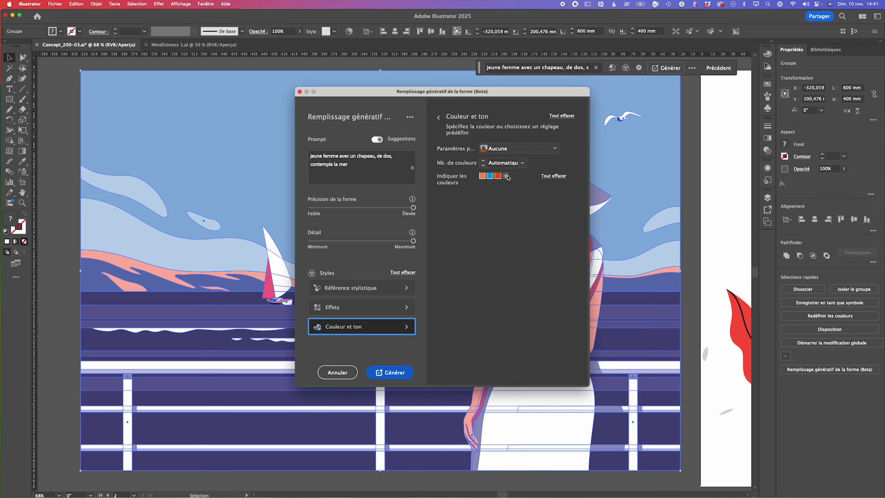
- Add teal, beige and green as the remaining specified colours
click(507, 175)
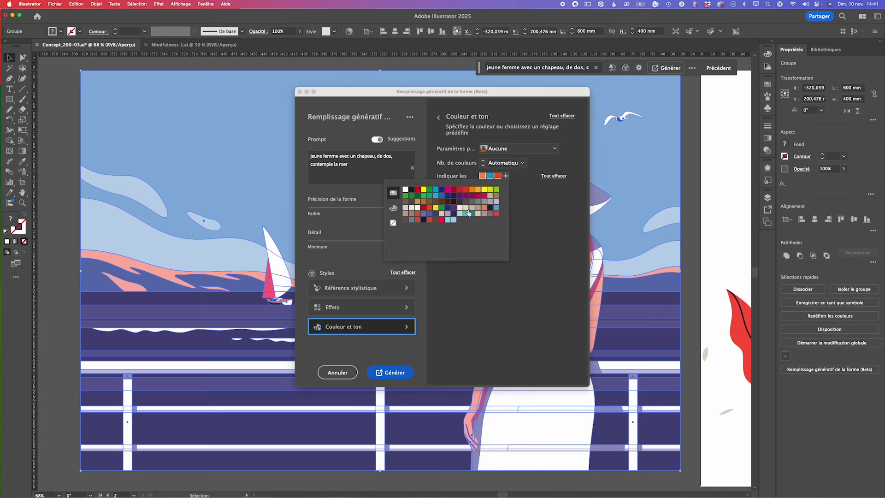
click(468, 214)
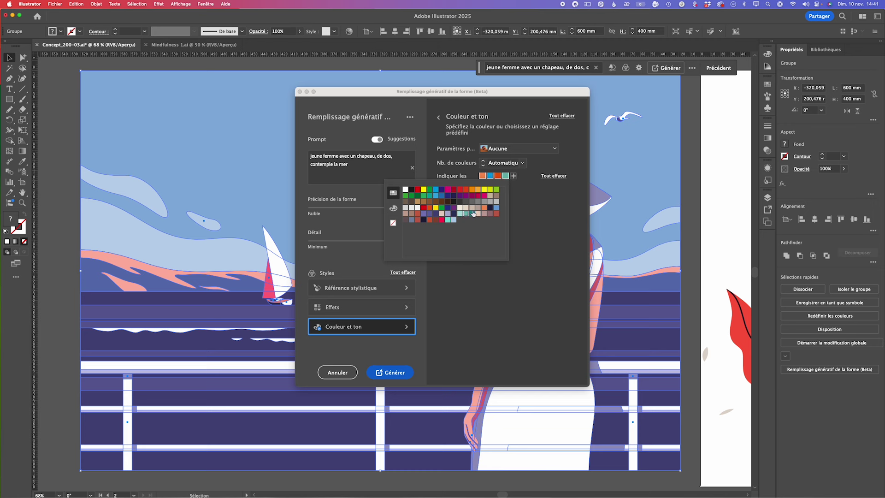
click(514, 177)
click(514, 176)
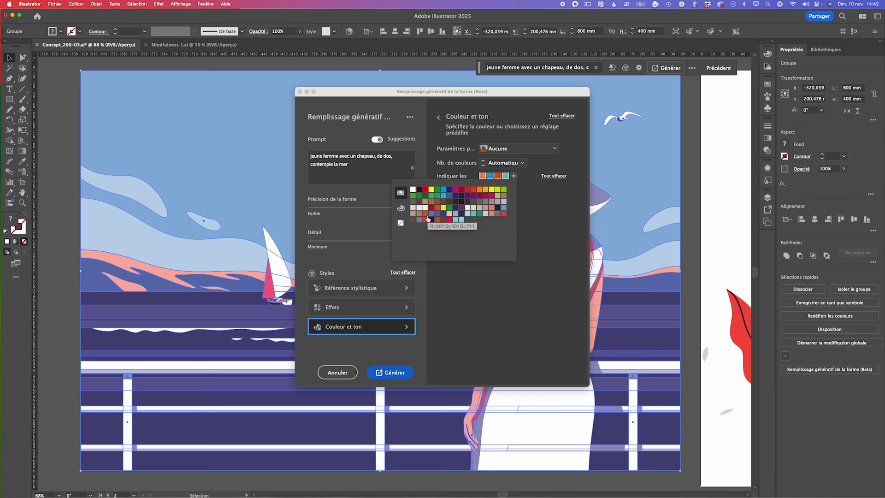
click(448, 214)
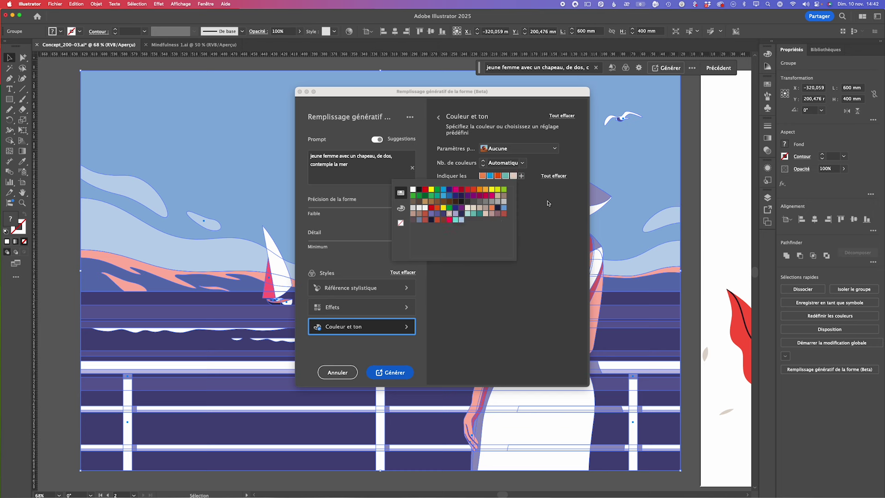
click(548, 203)
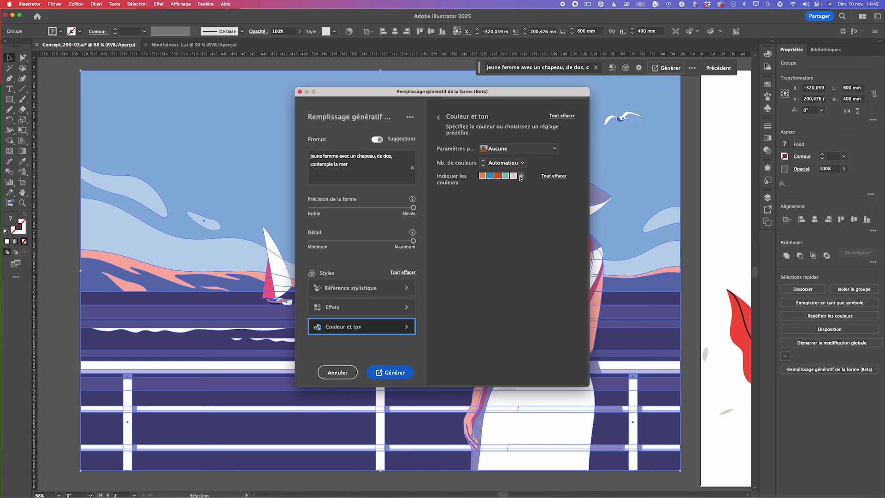
click(521, 176)
click(440, 196)
click(536, 208)
- Generate three variants, compare them, and keep the second with the orange dress
click(394, 373)
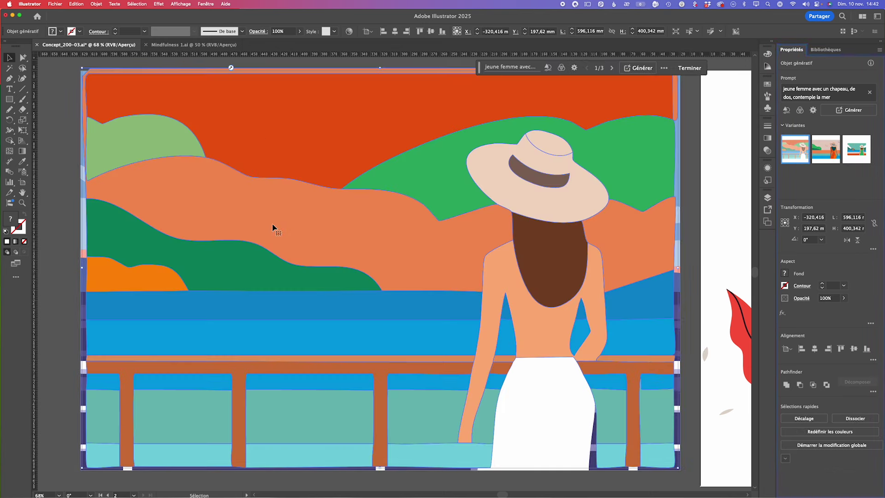
click(821, 157)
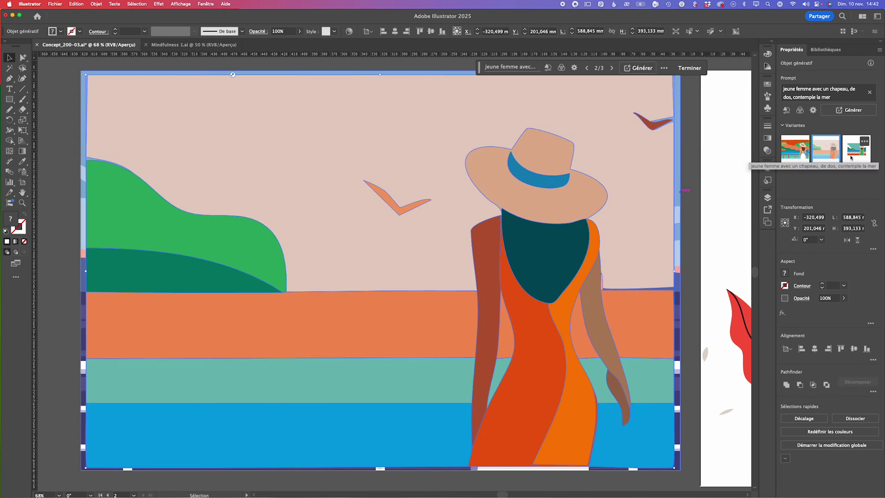
click(851, 156)
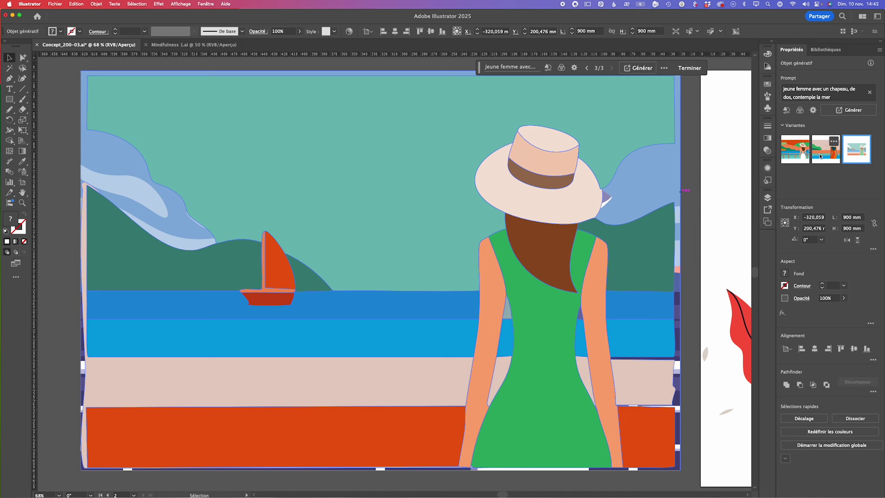
click(826, 152)
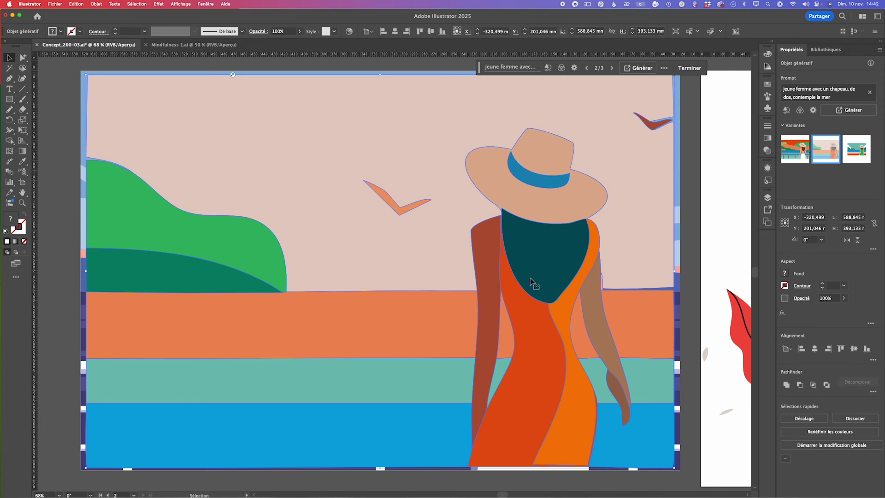
click(687, 283)
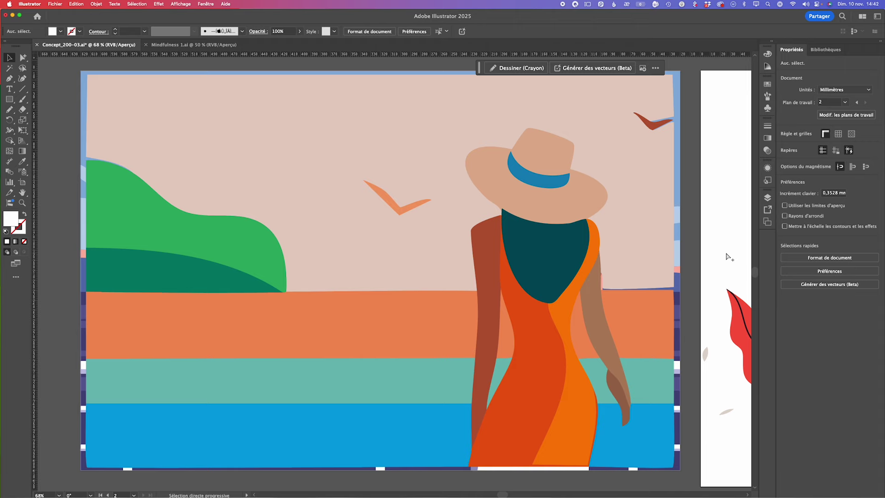
- Undo to the original blue illustration, select all artwork, and open recolor options
key(ctrl+z)
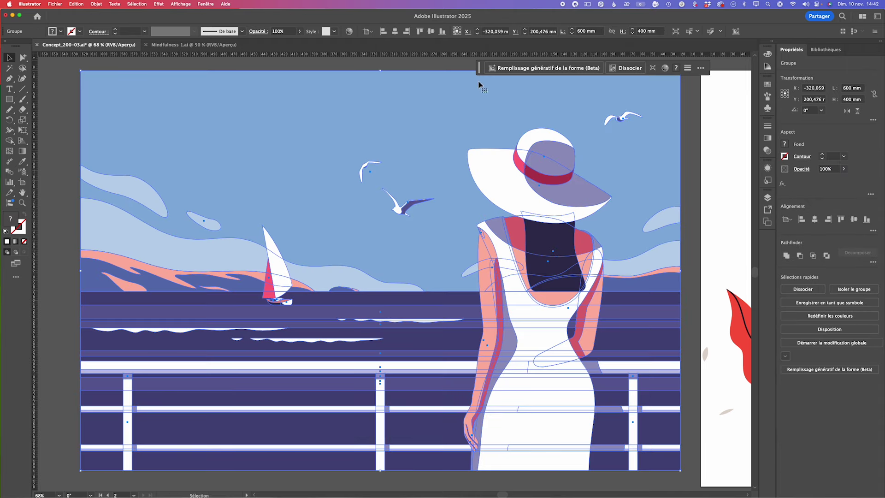
drag(480, 69, 483, 66)
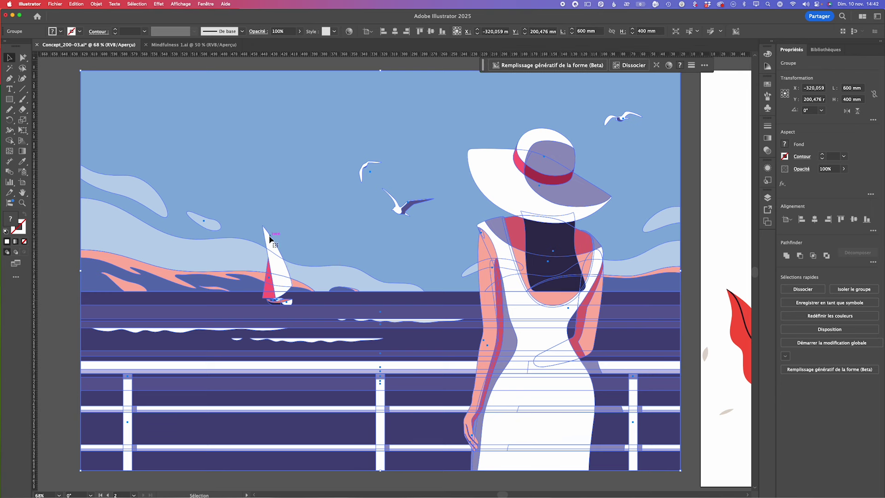
key(super+a)
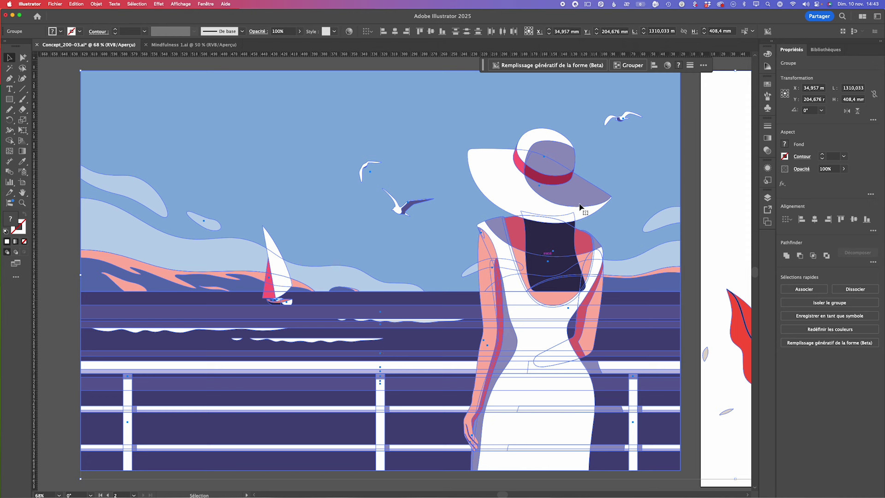
click(668, 66)
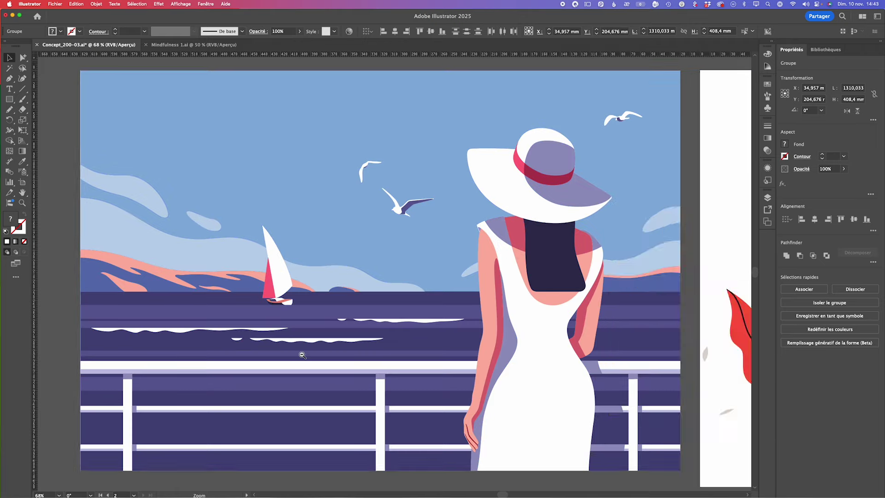
scroll(327, 368, down, 3)
scroll(328, 367, left, 3)
scroll(358, 353, right, 5)
scroll(293, 352, up, 1)
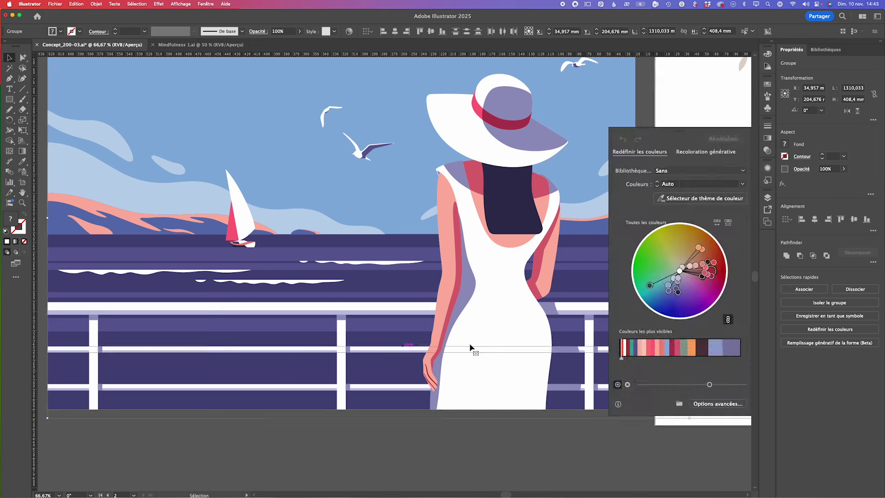
- Zoom out to both artboards, close recolor, and select the meditation illustration group
scroll(422, 252, up, 5)
scroll(421, 252, right, 1)
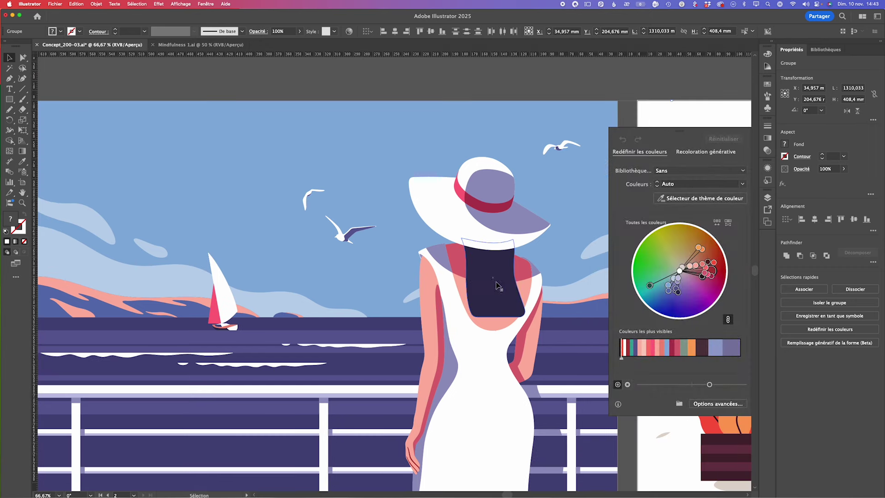
alt+click(422, 252)
scroll(419, 255, down, 3)
scroll(419, 255, right, 1)
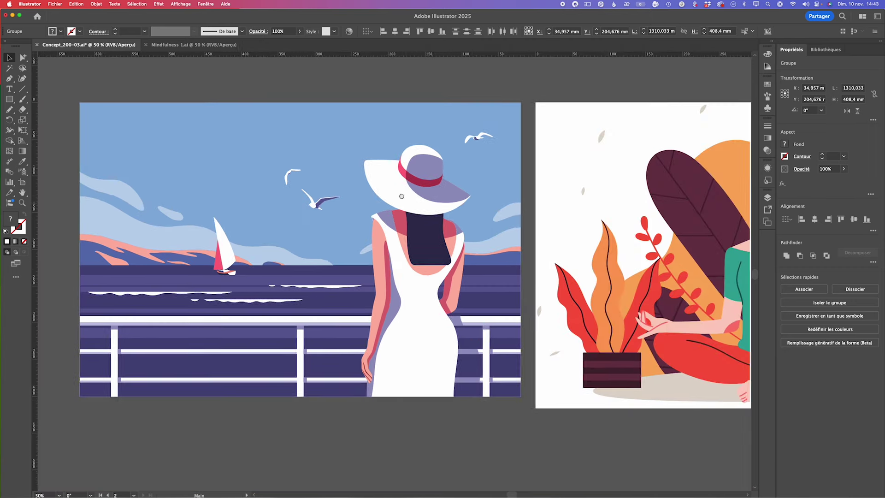
scroll(569, 185, down, 1)
scroll(568, 185, right, 1)
click(568, 183)
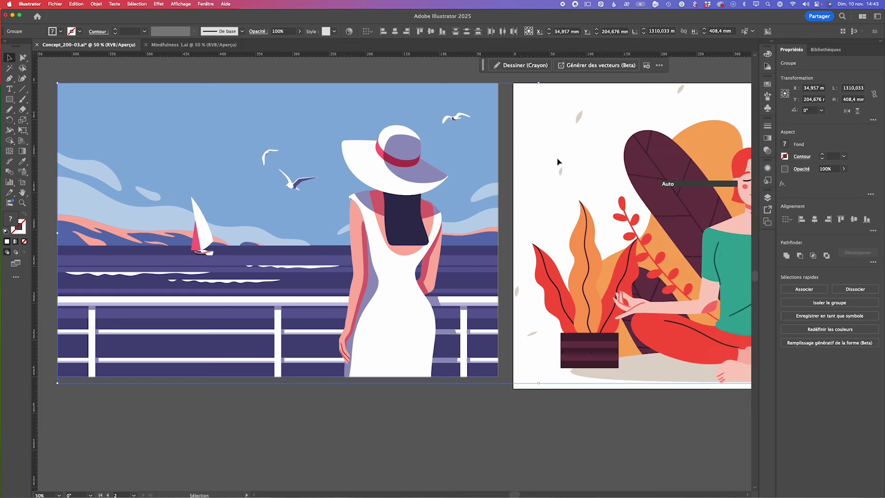
scroll(535, 415, right, 10)
click(524, 273)
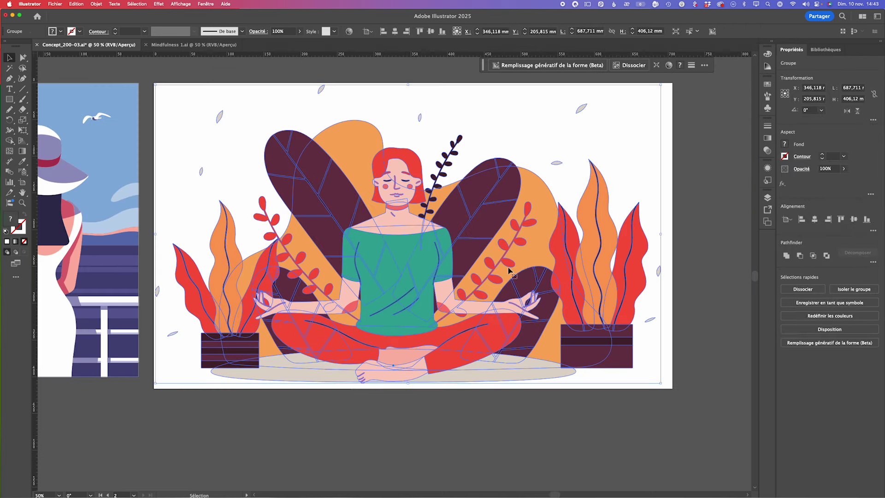
- Delete the meditation illustration and reselect the seaside illustration group
key(Delete)
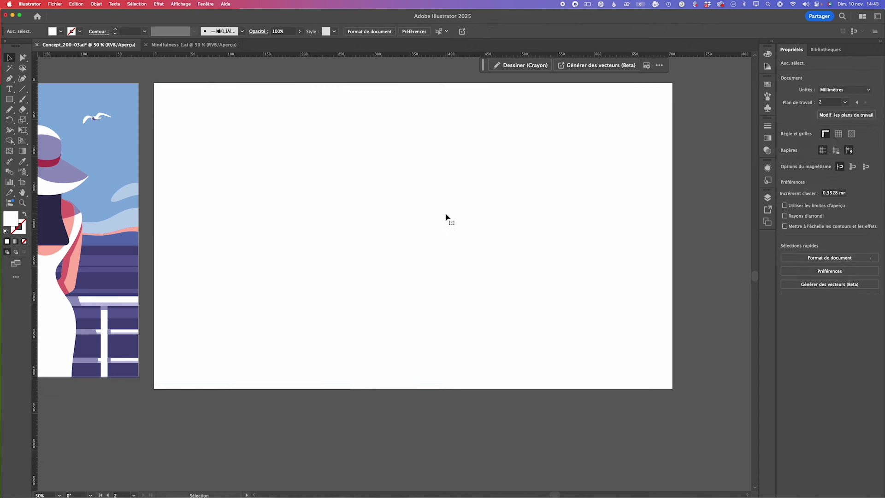
right_click(285, 159)
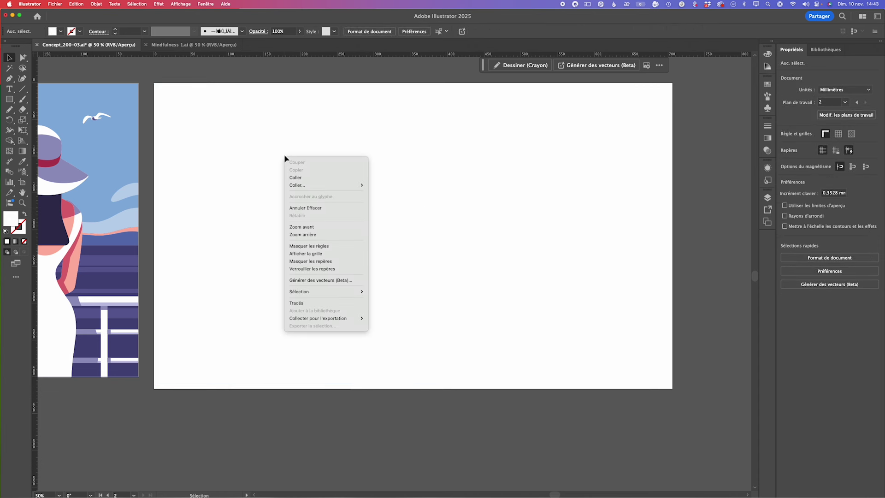
click(253, 147)
mouse_move(2, 249)
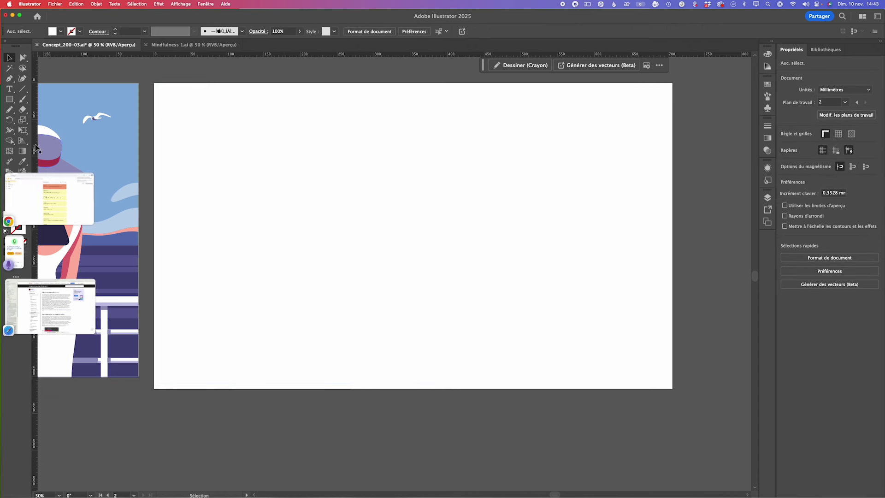
click(87, 85)
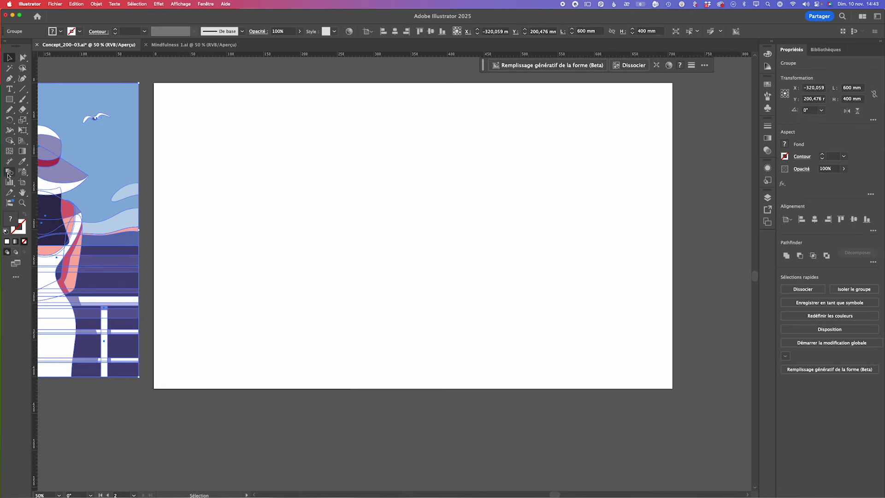
- With the Artboard tool, delete the empty second artboard and select the remaining artboards
click(22, 182)
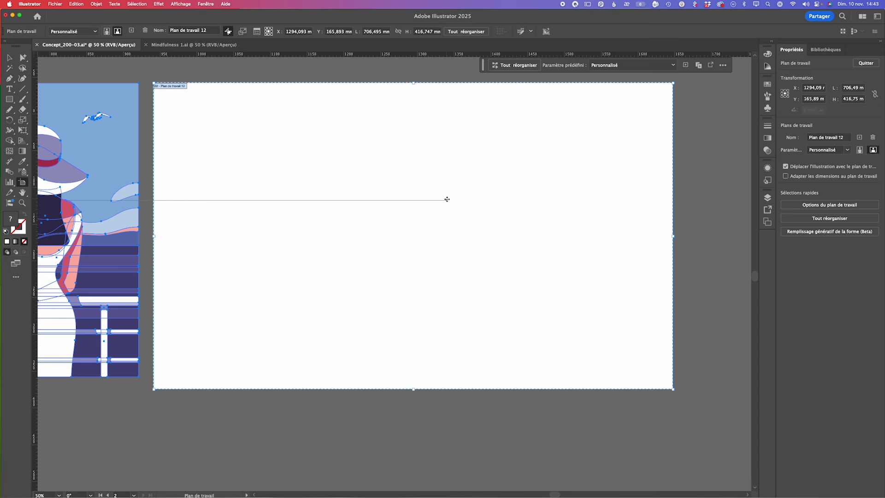
right_click(447, 200)
key(Escape)
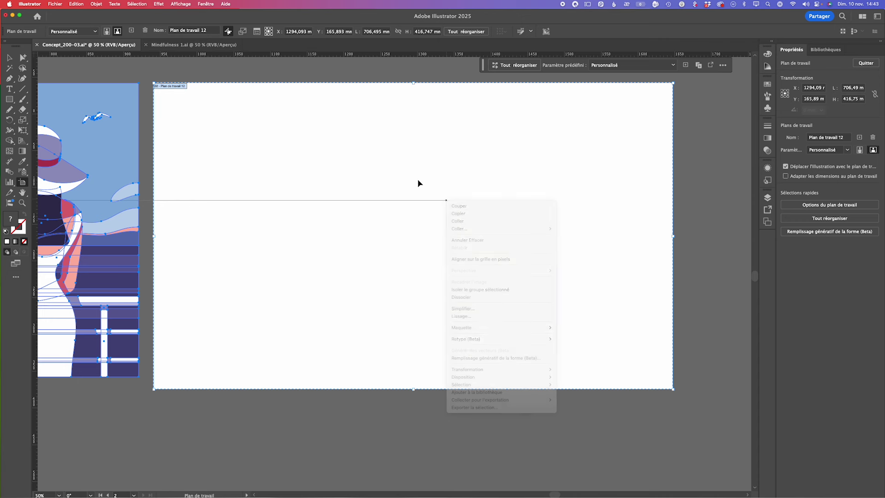
key(Delete)
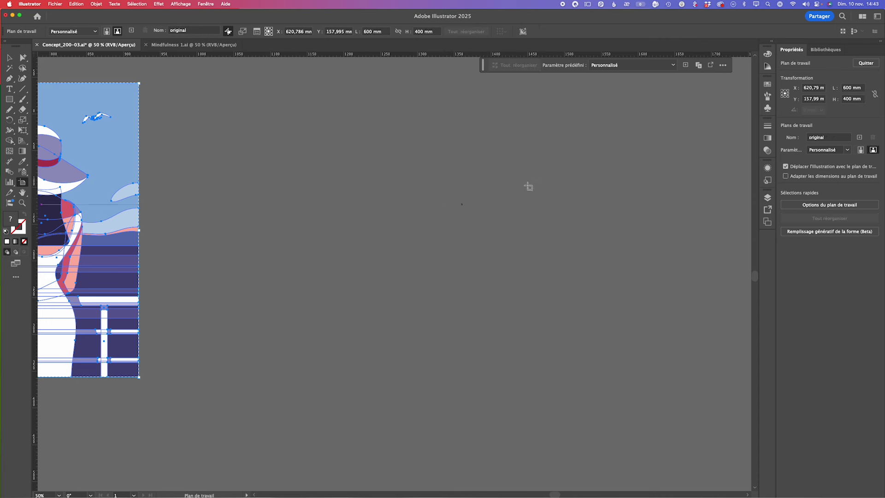
drag(141, 195, 333, 213)
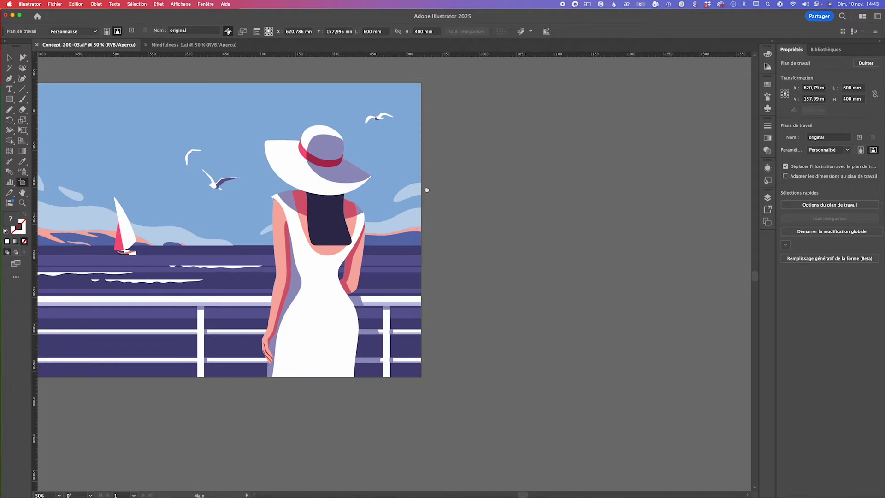
click(384, 219)
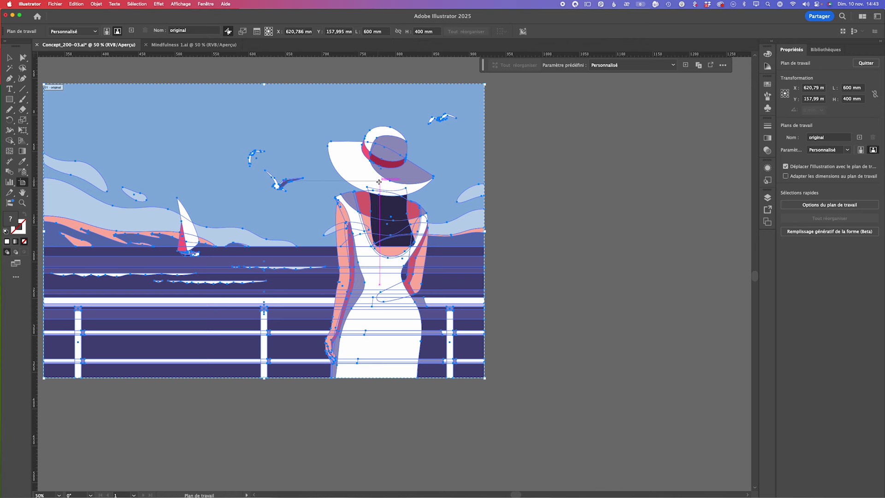
key(super+a)
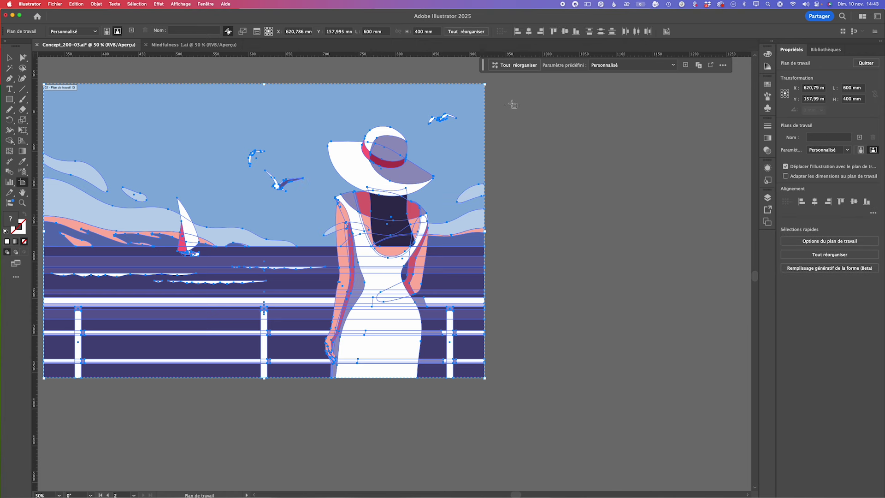
- Open Recolor on the seaside artwork, test-rotate the colour harmony, then open Advanced Options
key(v)
click(11, 57)
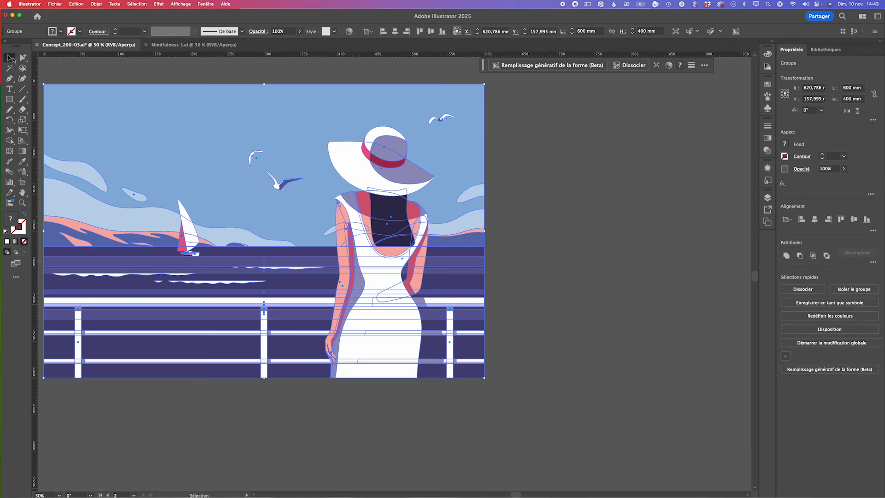
click(669, 65)
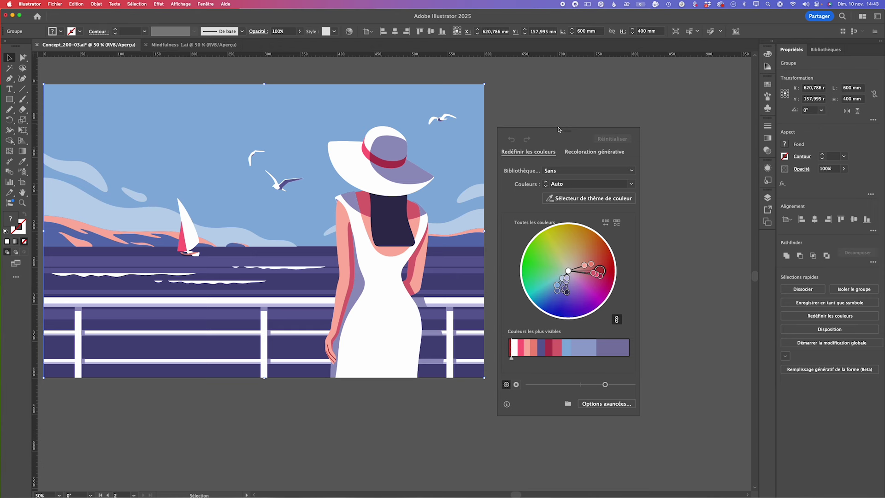
drag(561, 132, 611, 91)
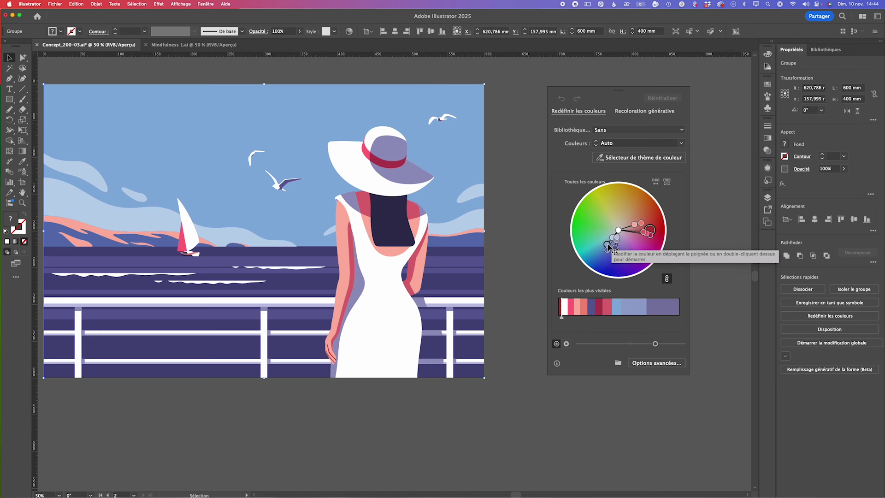
drag(607, 248, 602, 241)
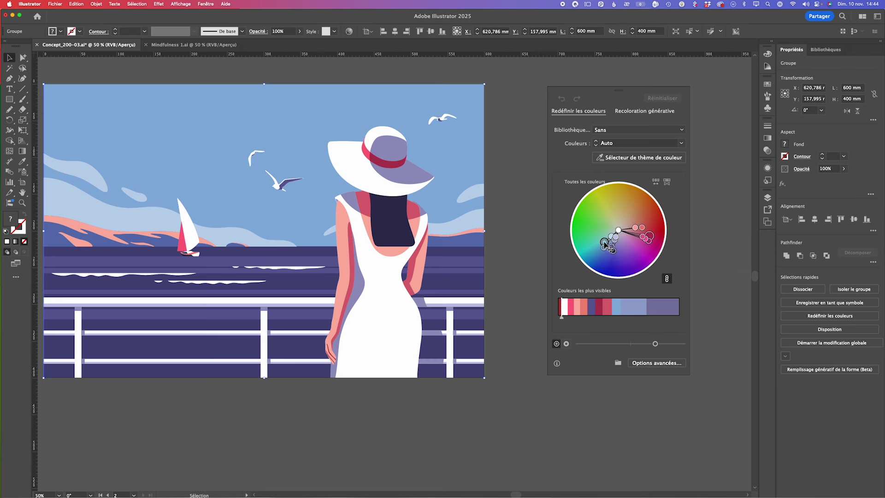
drag(603, 240, 605, 250)
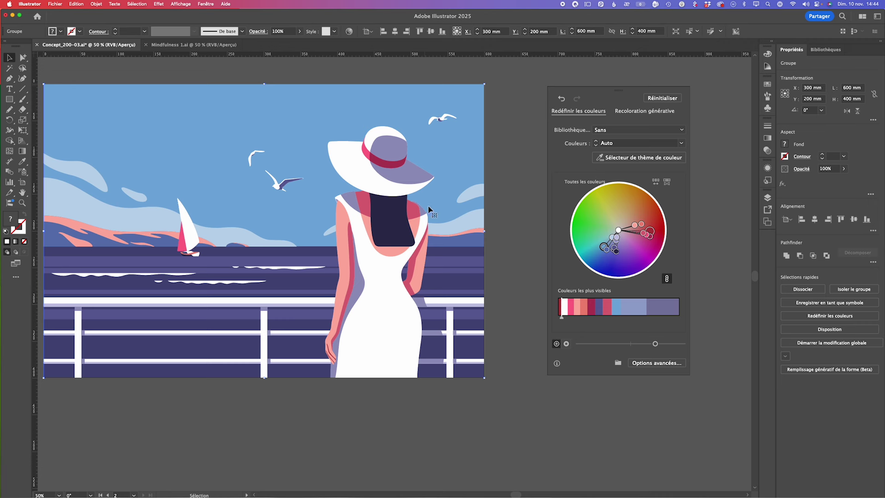
click(660, 363)
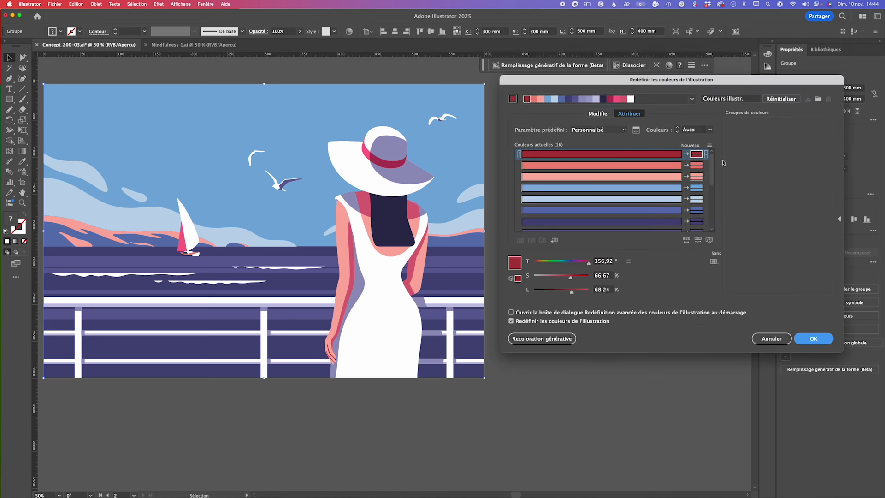
- Use Find to locate the dark red, coral and salmon pink colours in the artwork
drag(711, 163, 710, 156)
click(709, 241)
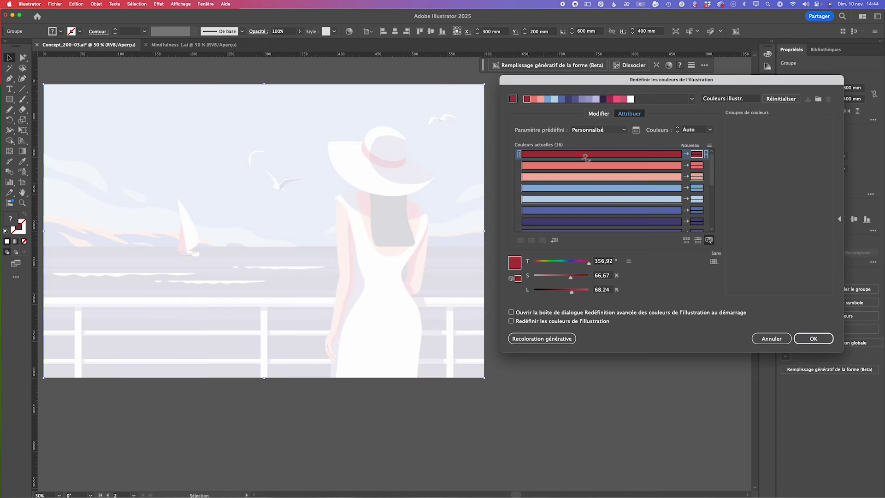
click(602, 155)
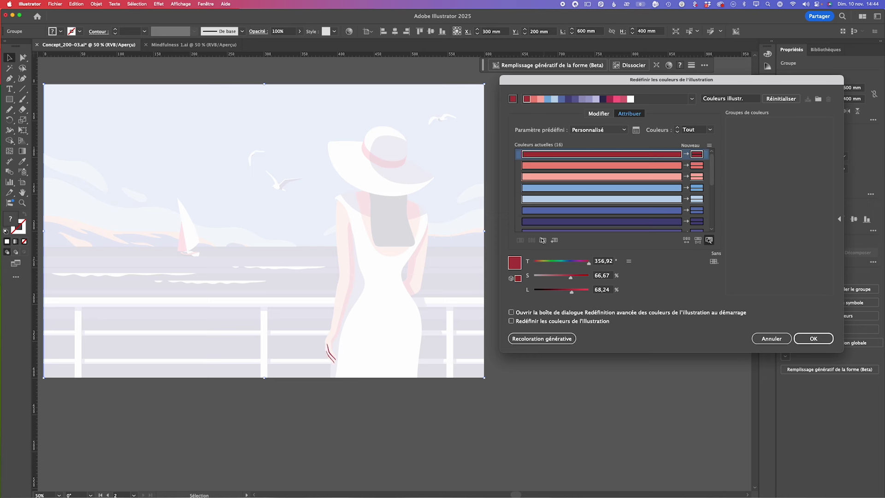
click(610, 166)
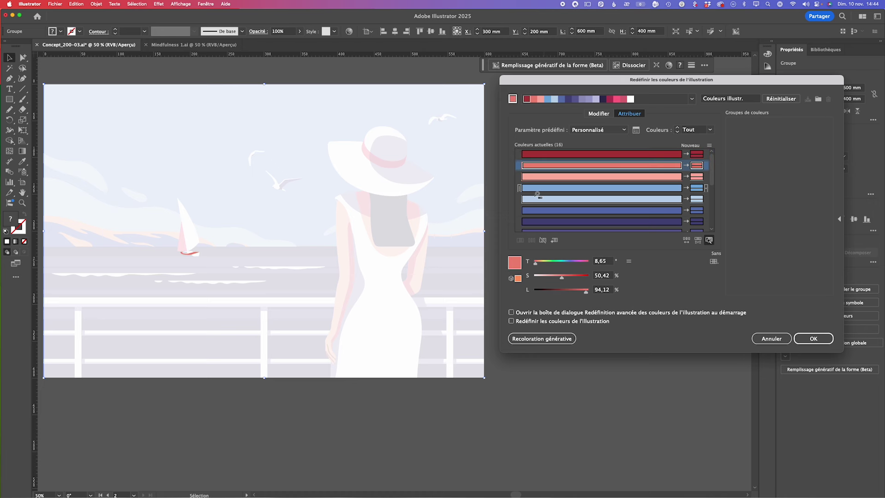
click(577, 176)
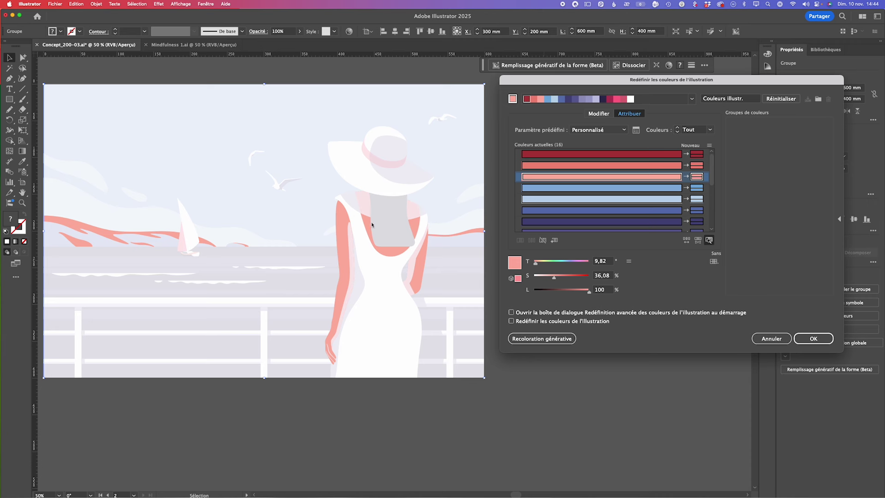
click(709, 242)
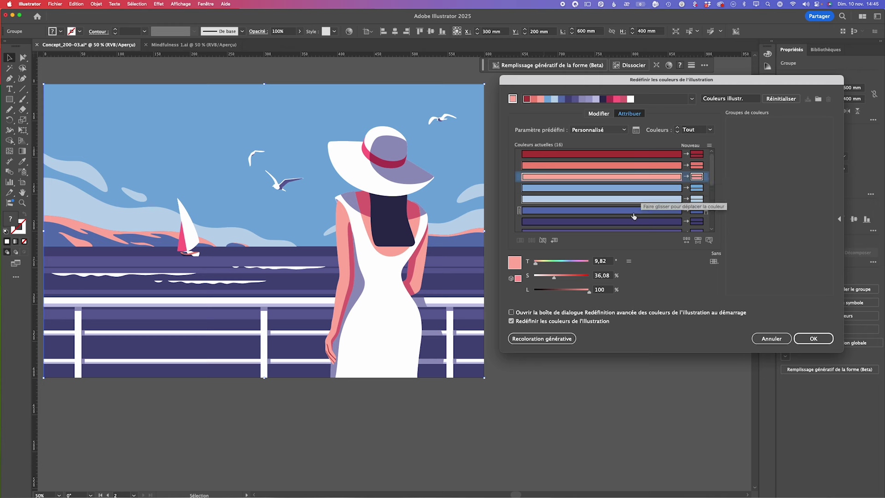
scroll(615, 221, down, 5)
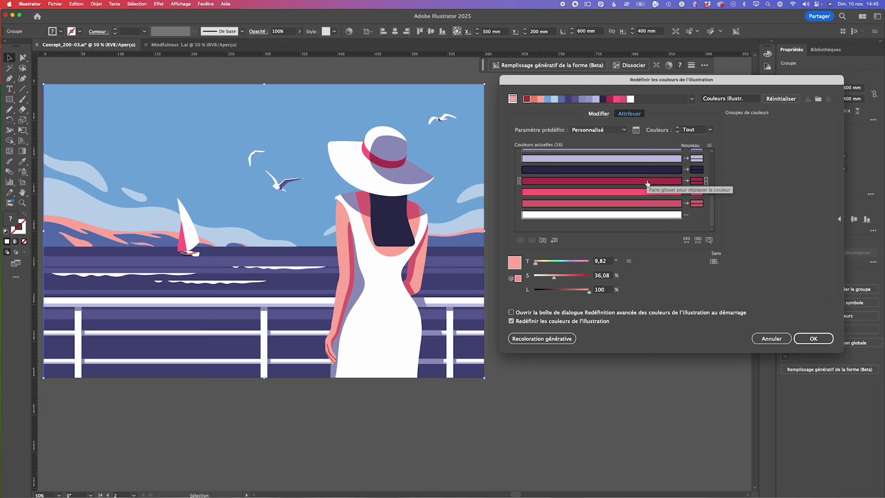
- Select the rose dress-edge colour, lower its lightness, and apply the recolour
click(709, 240)
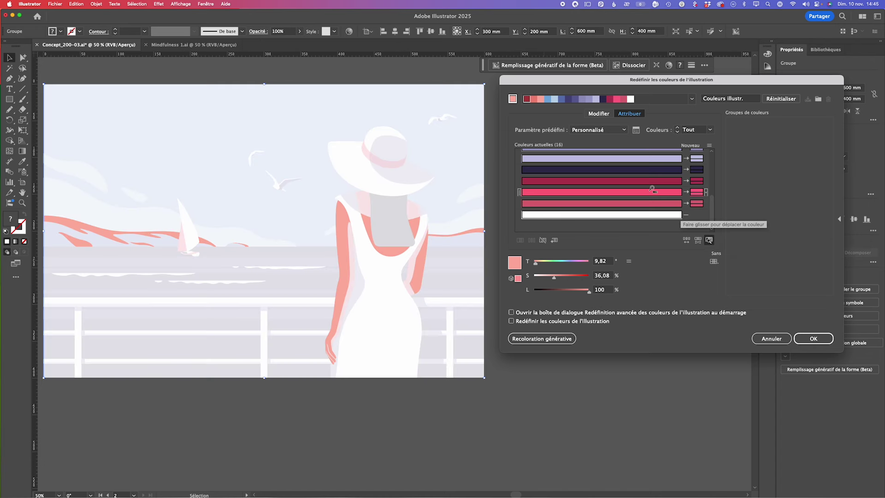
click(648, 182)
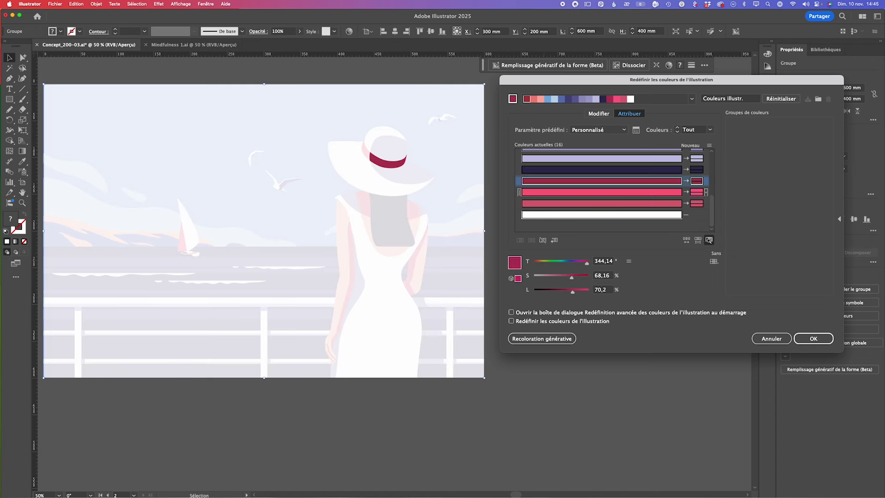
click(648, 192)
mouse_move(601, 203)
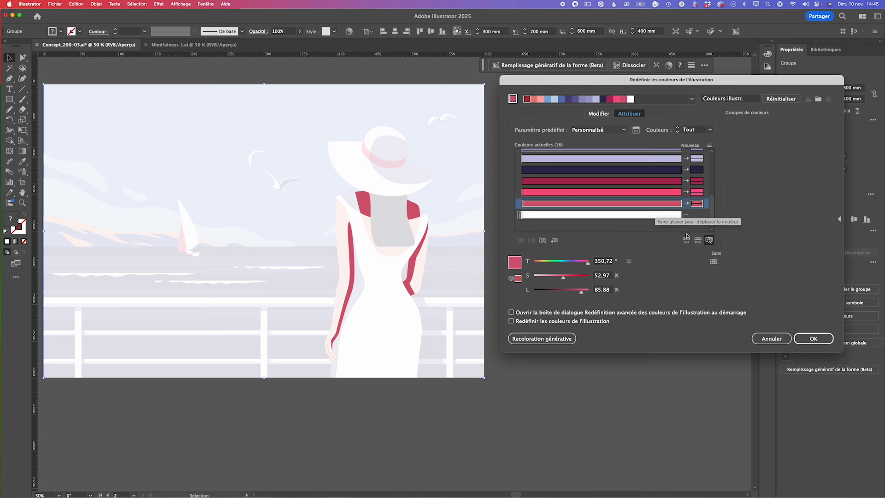
click(708, 240)
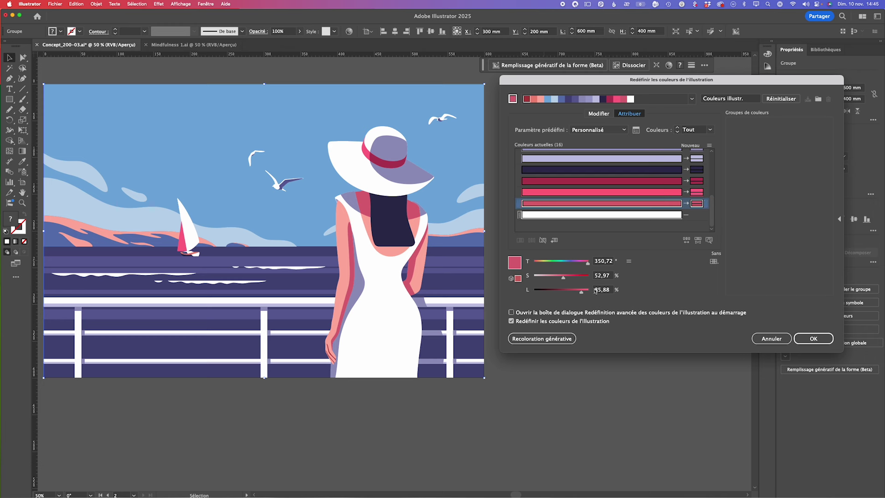
drag(581, 294, 569, 293)
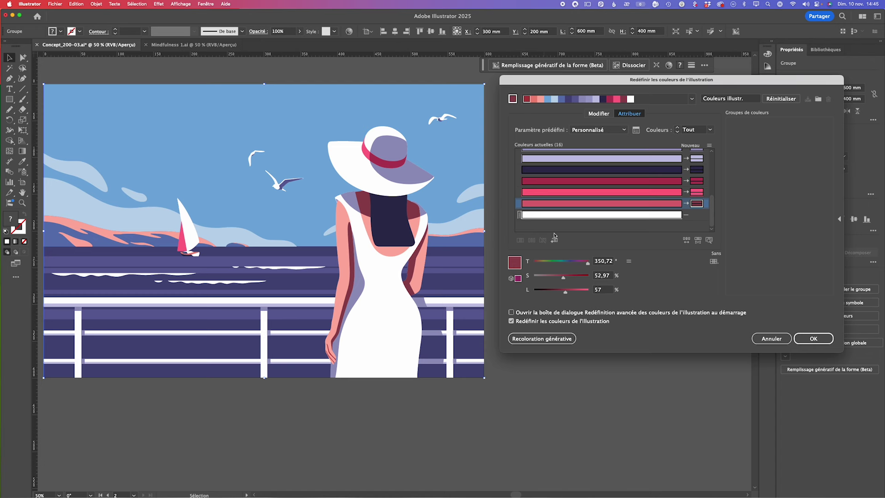
click(815, 339)
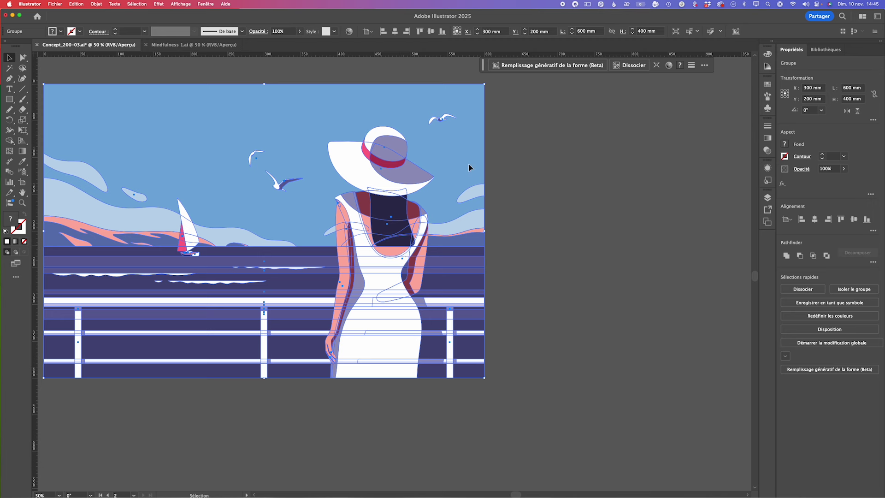
- Direct-select the two hat underside paths and open Recolor for them
click(23, 58)
click(577, 213)
click(415, 177)
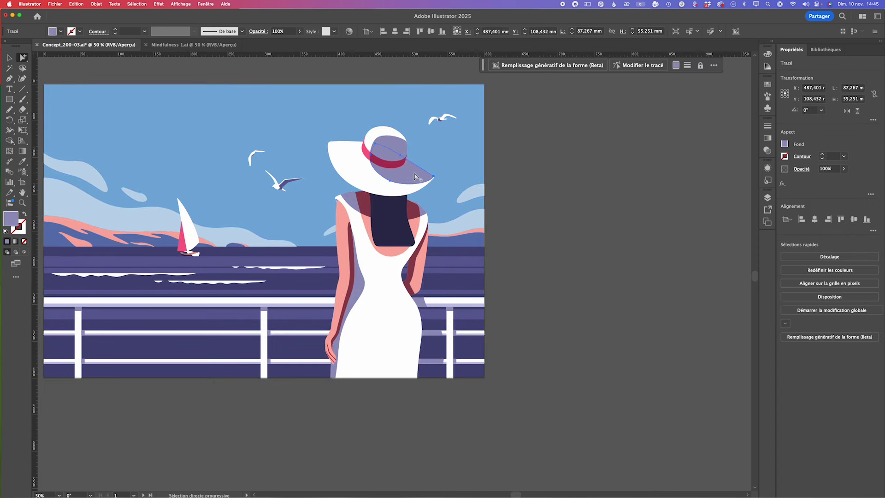
shift+click(399, 149)
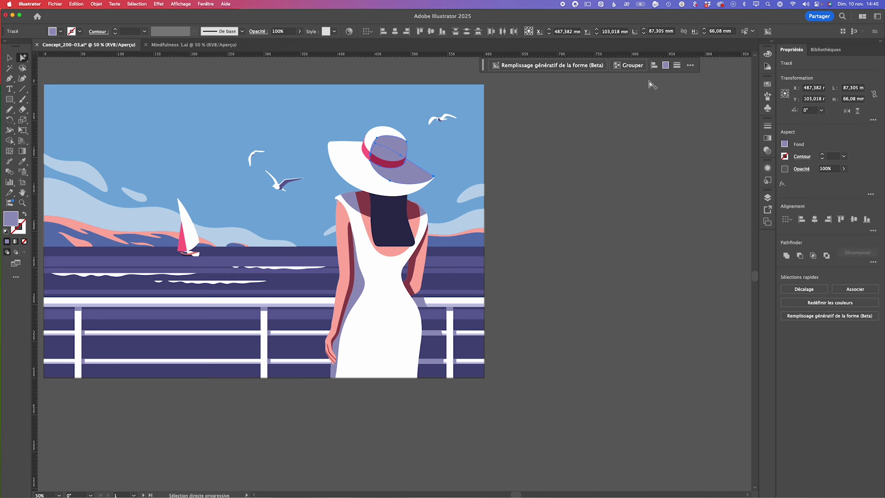
click(349, 31)
drag(493, 131, 591, 99)
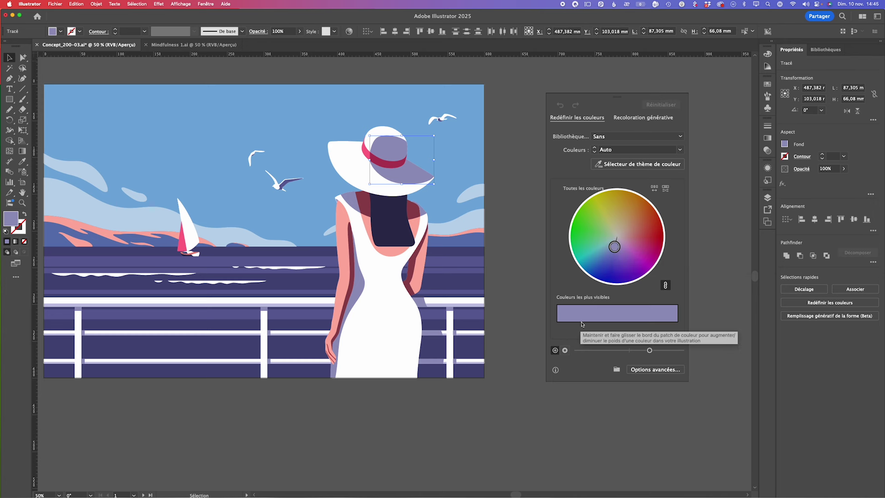
- Shift the hat colour toward a pale greyish lavender, confirm, and deselect
drag(616, 250, 613, 255)
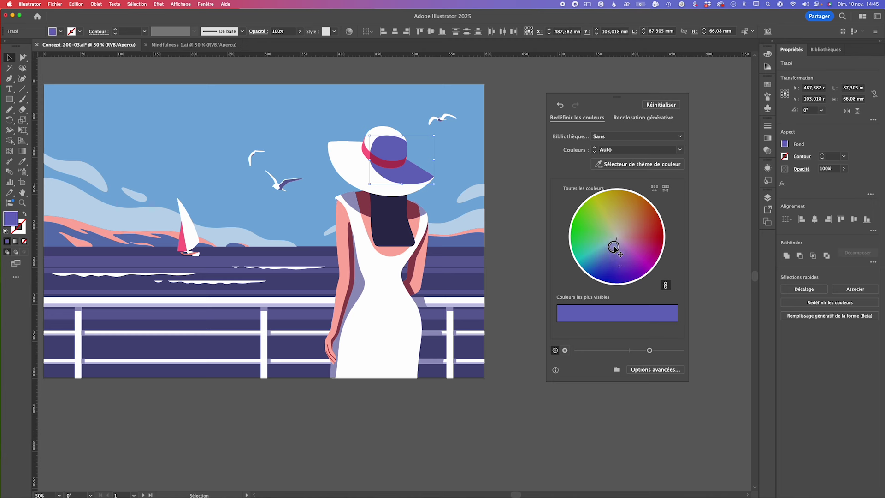
drag(612, 254, 616, 241)
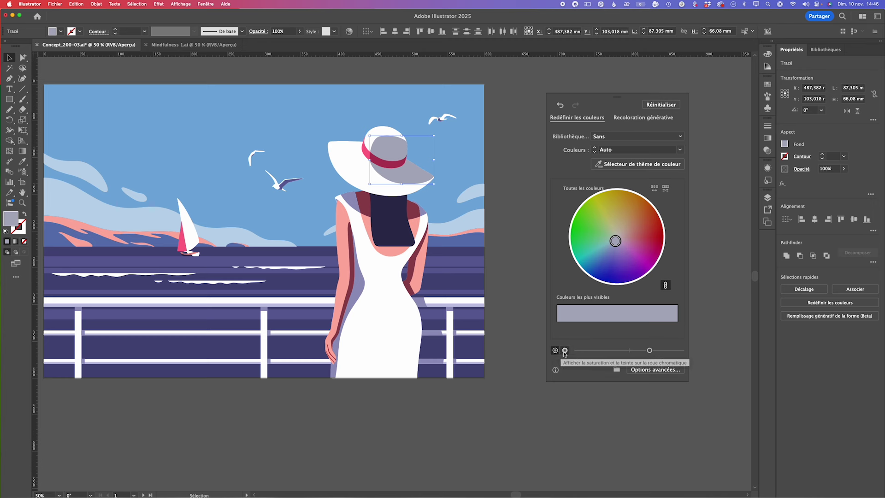
click(566, 351)
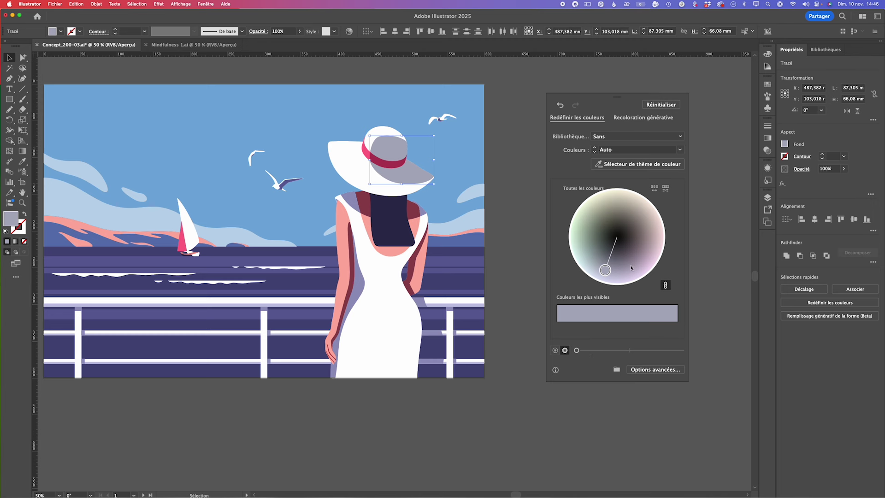
mouse_move(605, 270)
mouse_down()
mouse_move(609, 261)
mouse_move(603, 275)
mouse_up()
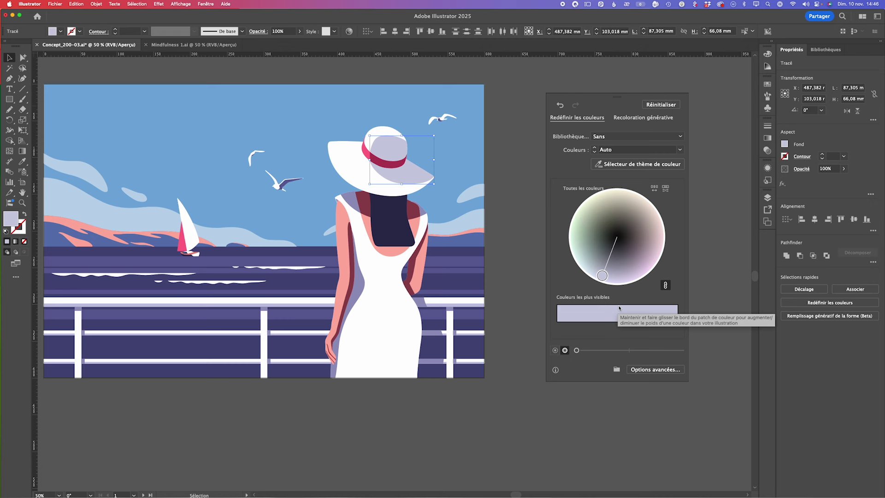
click(657, 372)
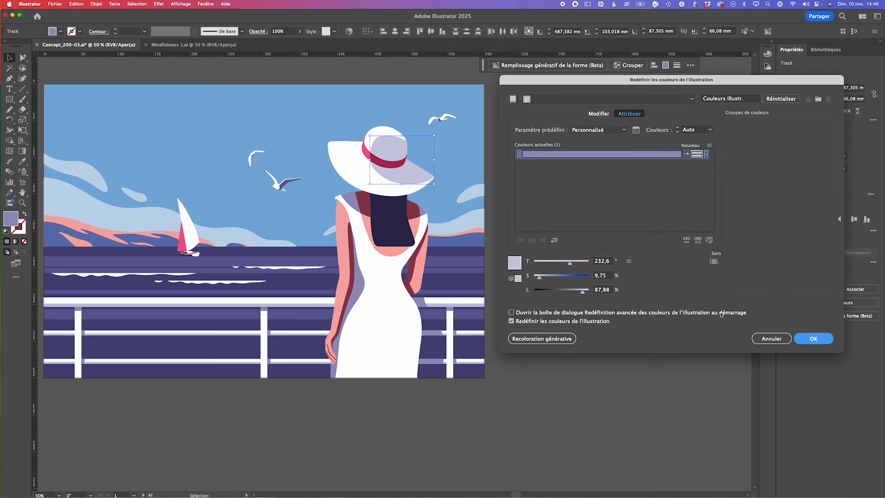
click(824, 340)
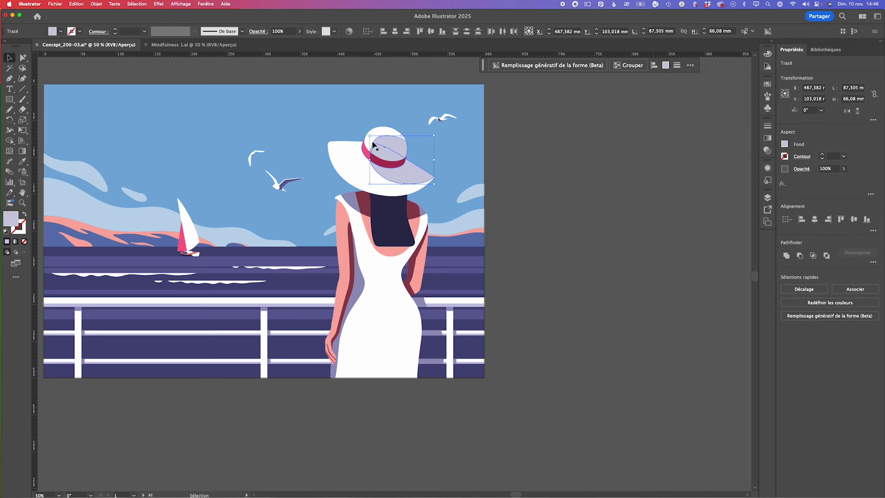
click(580, 298)
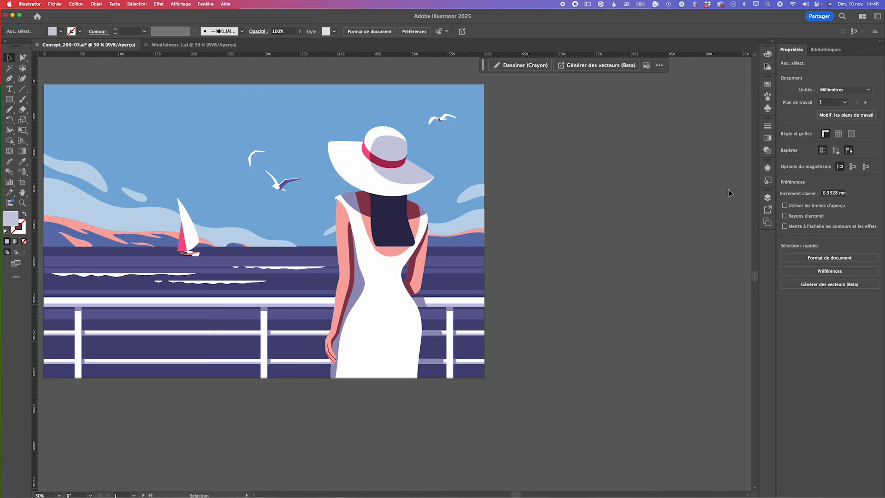
- With the illustration selected, delete all unused swatches from the Swatches panel
click(277, 182)
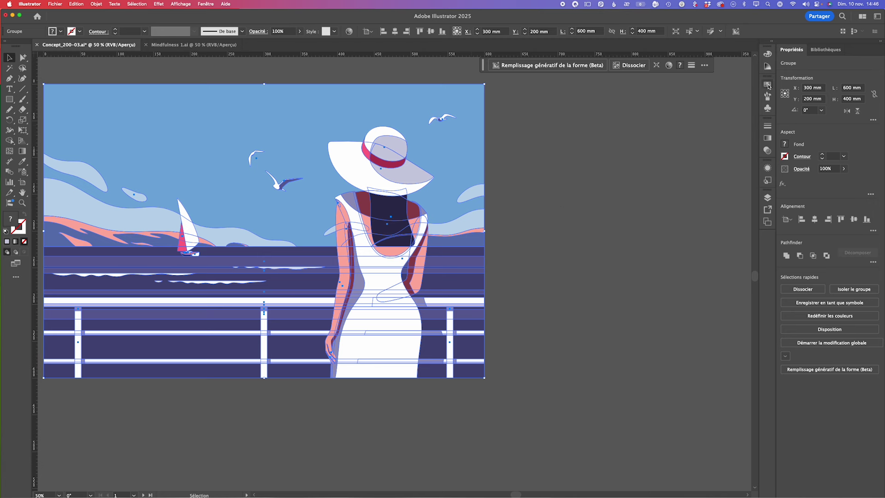
click(767, 84)
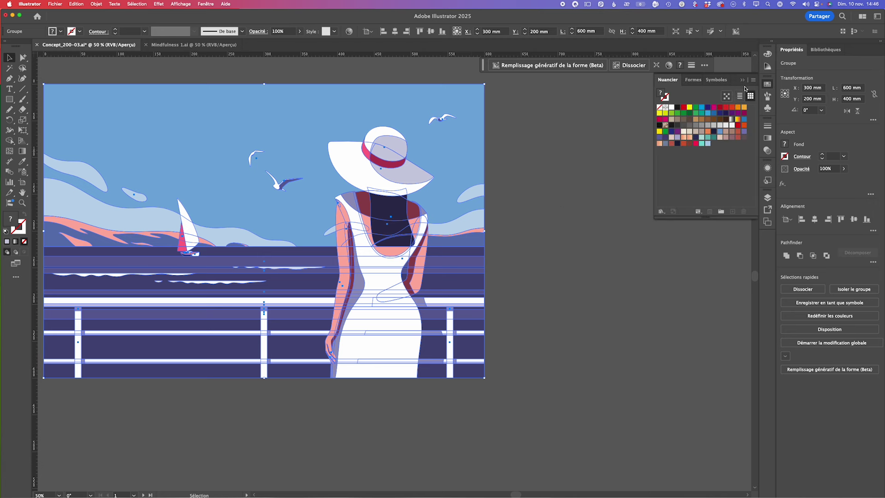
click(755, 81)
click(676, 150)
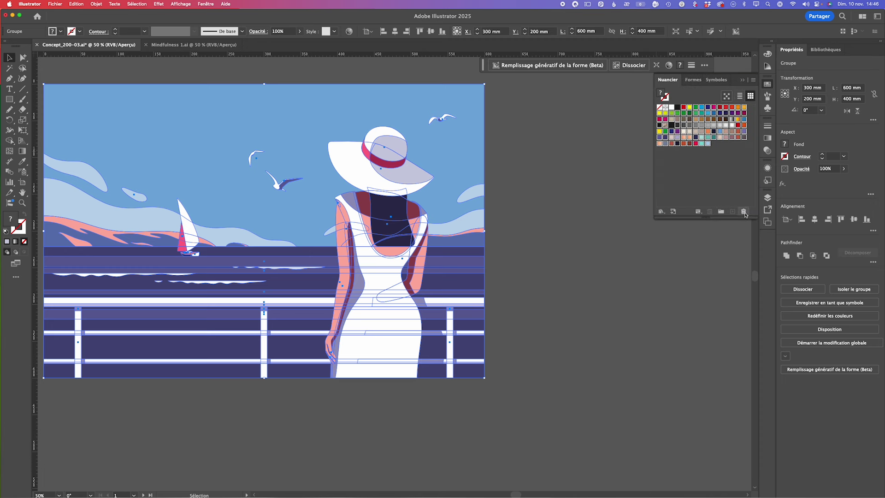
click(743, 212)
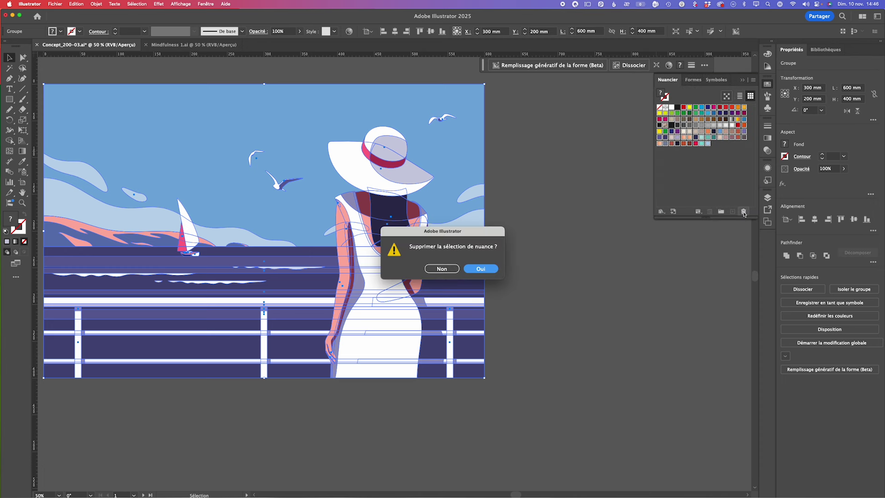
click(481, 268)
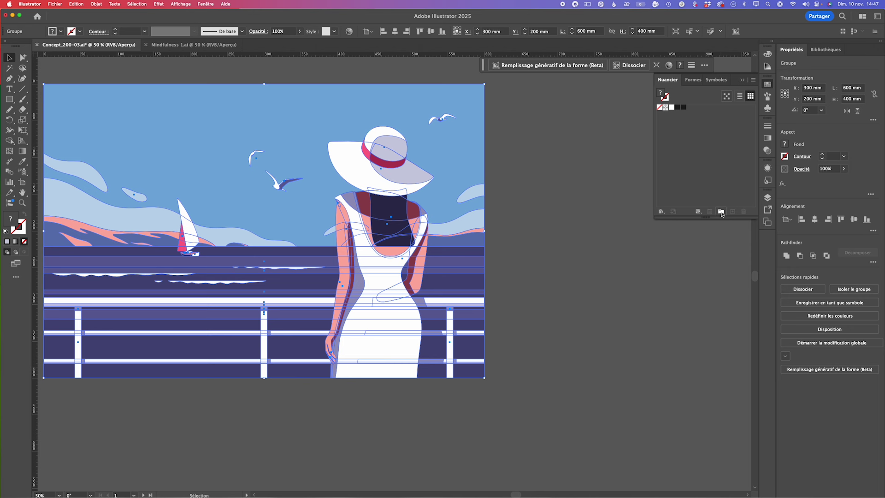
- Create a swatch colour group named 'illustration' from the selected artwork
click(721, 213)
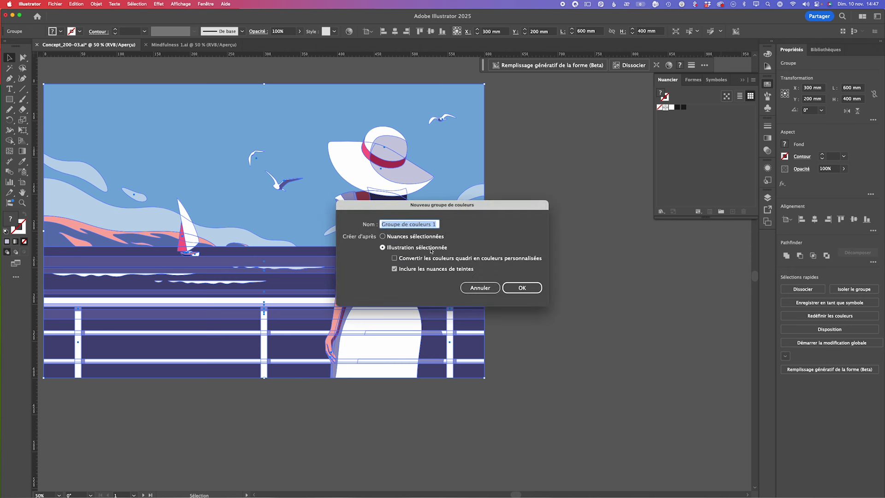
click(414, 252)
key(BackSpace)
text(illustration)
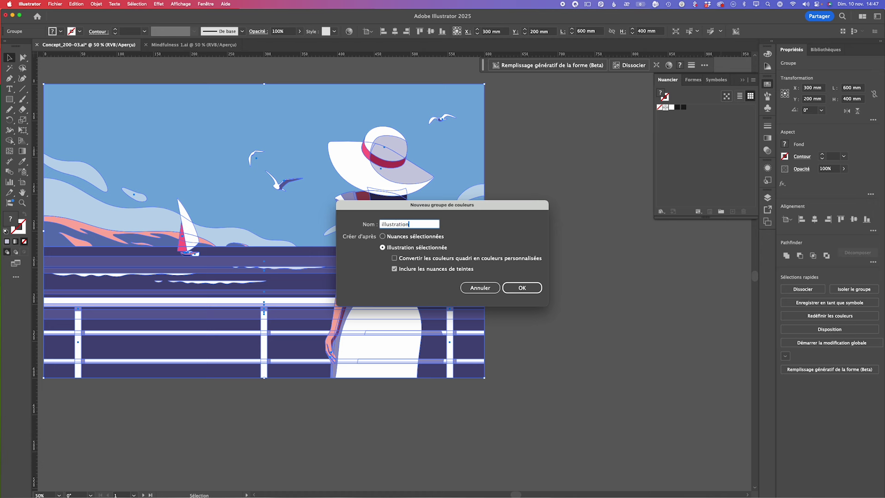
click(523, 293)
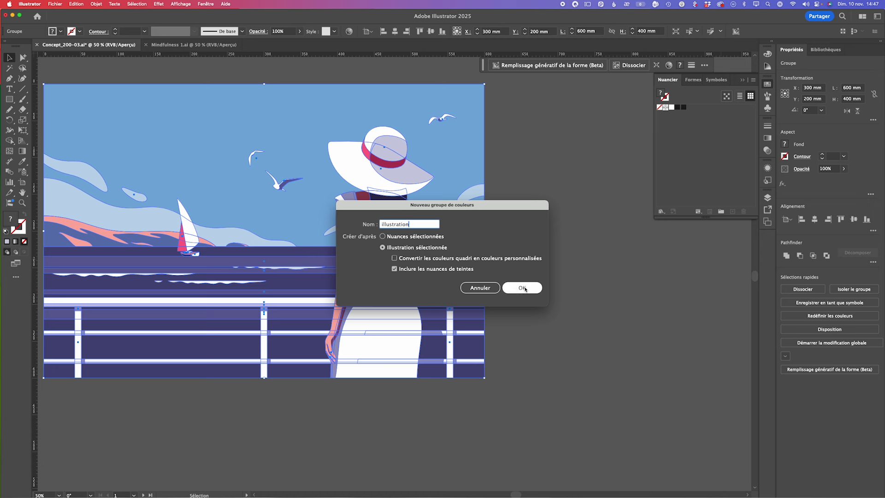
click(525, 289)
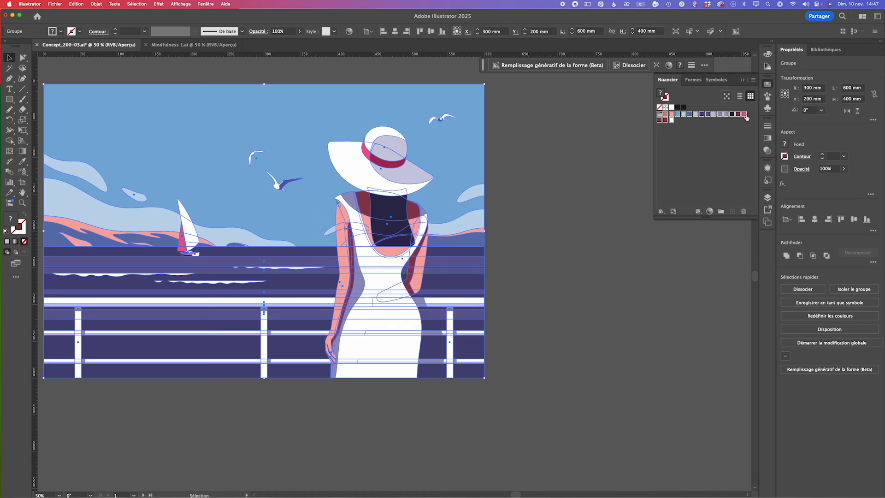
click(724, 144)
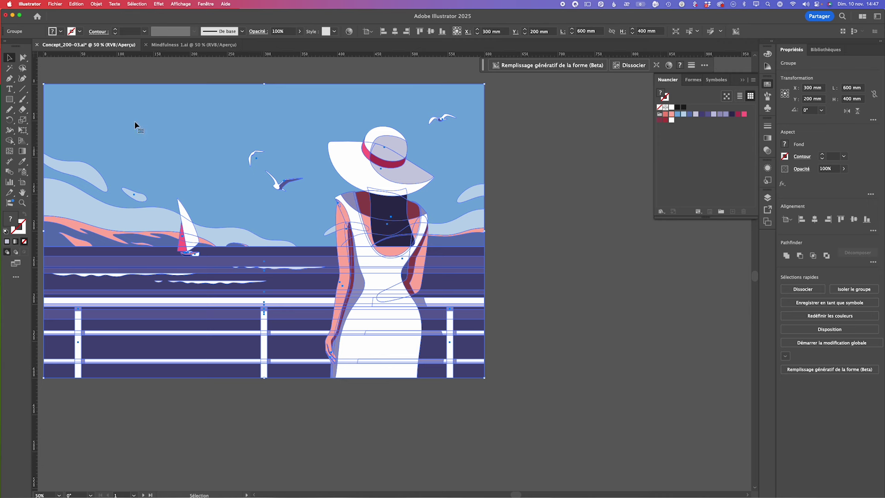
- Using Direct Selection, select the large dark sea rectangle among the sea shapes
click(22, 58)
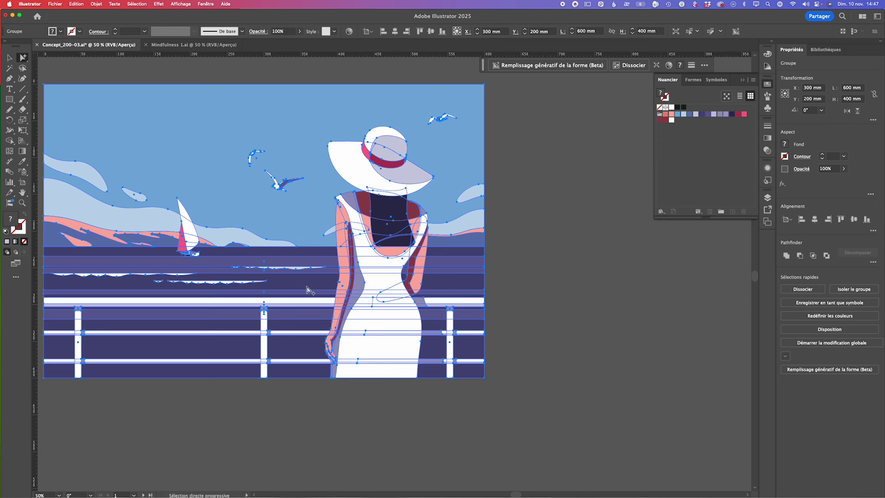
click(557, 271)
click(441, 288)
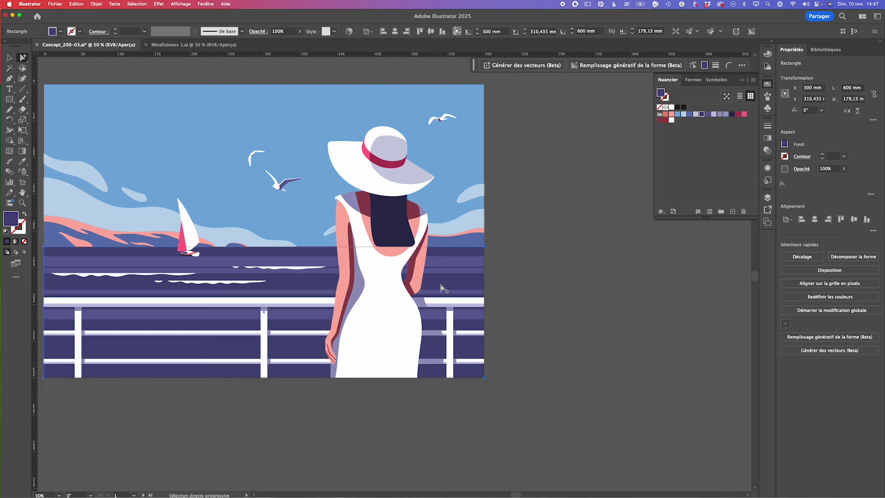
key(super+a)
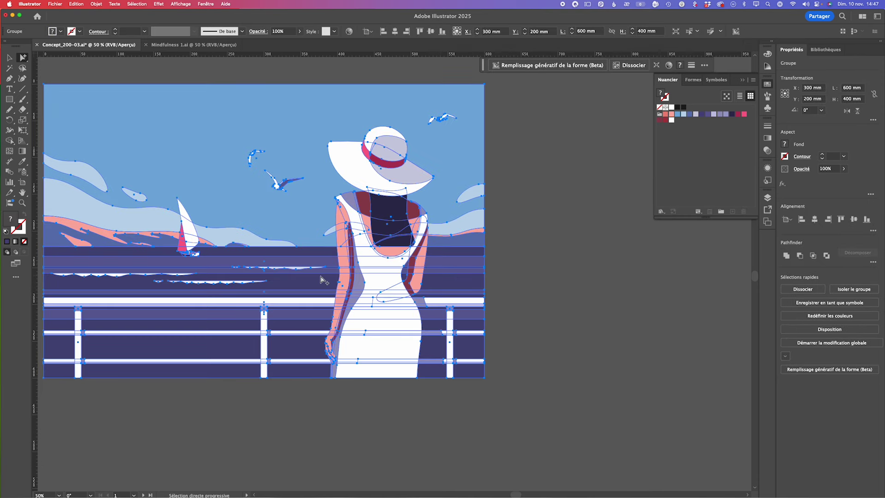
click(540, 269)
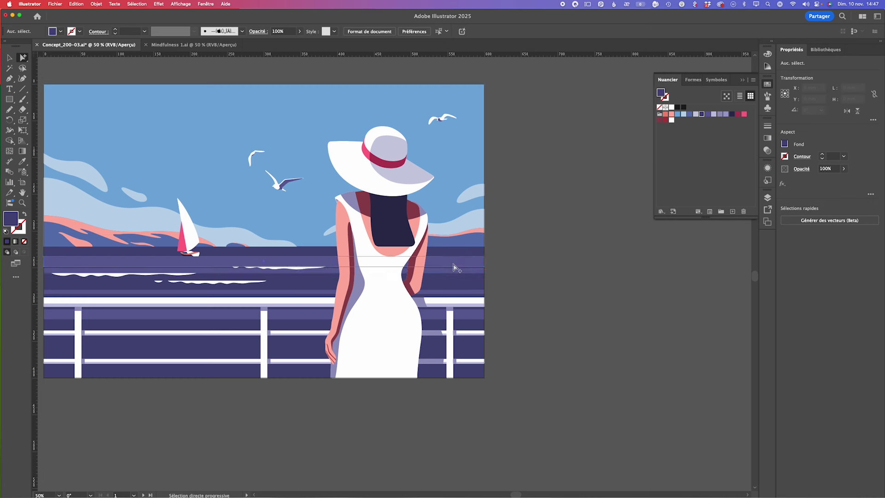
click(455, 266)
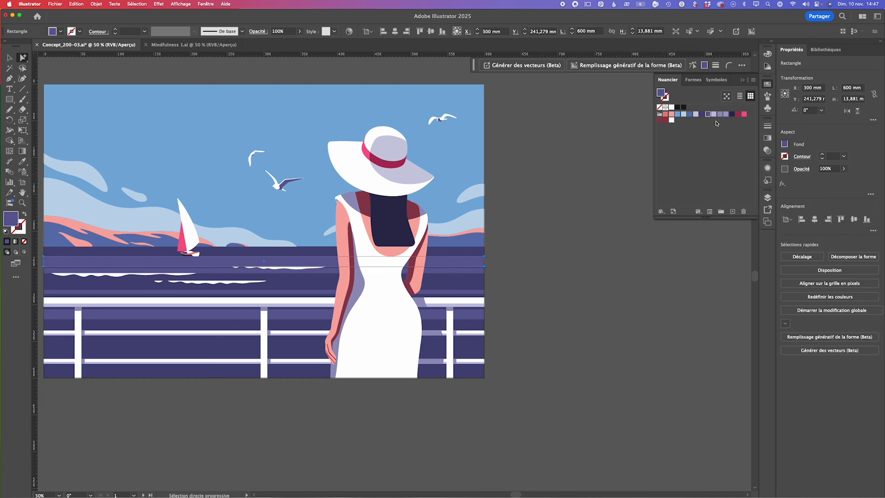
click(467, 282)
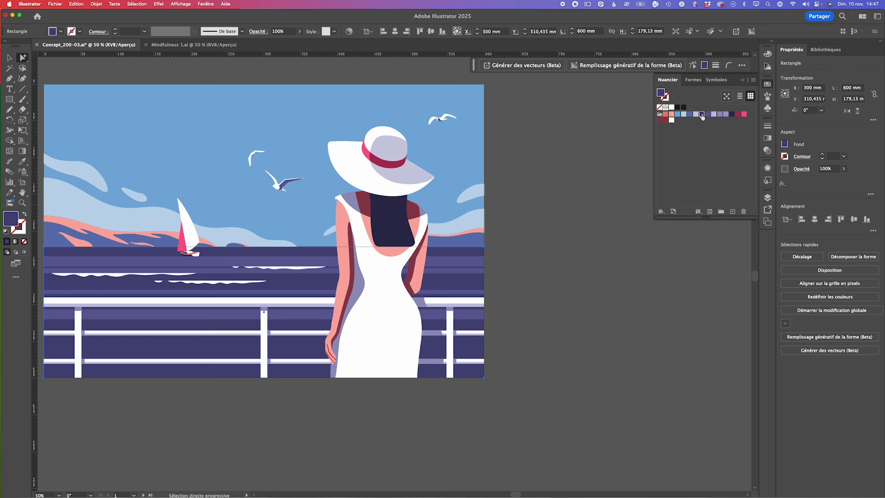
- Lower the dark purple-blue swatch's R value to 27, turning the sea navy
double_click(702, 114)
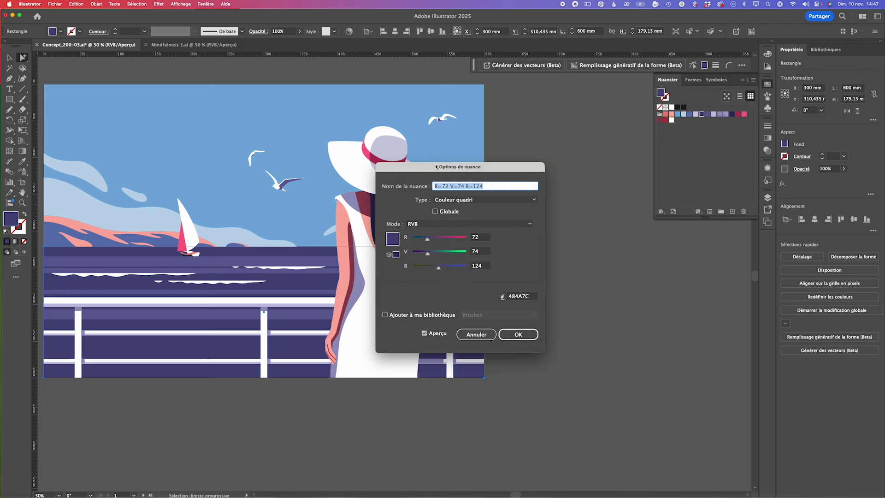
drag(436, 167, 576, 156)
drag(567, 230, 557, 229)
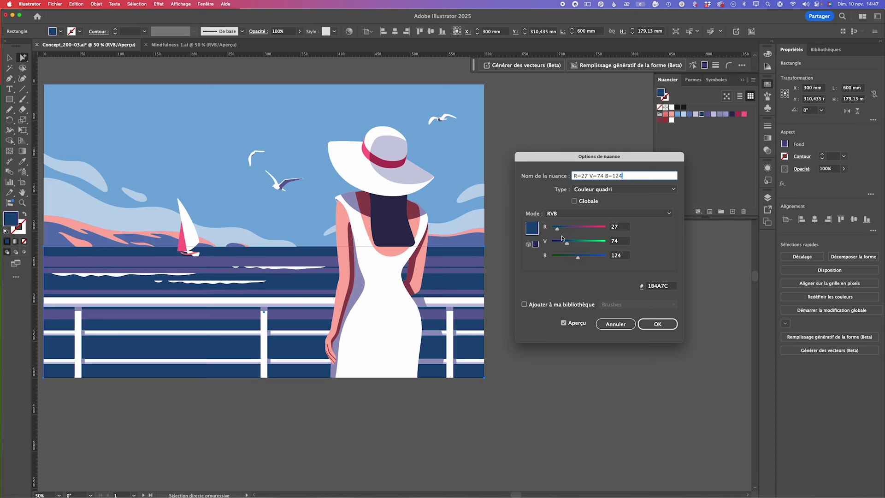
click(660, 325)
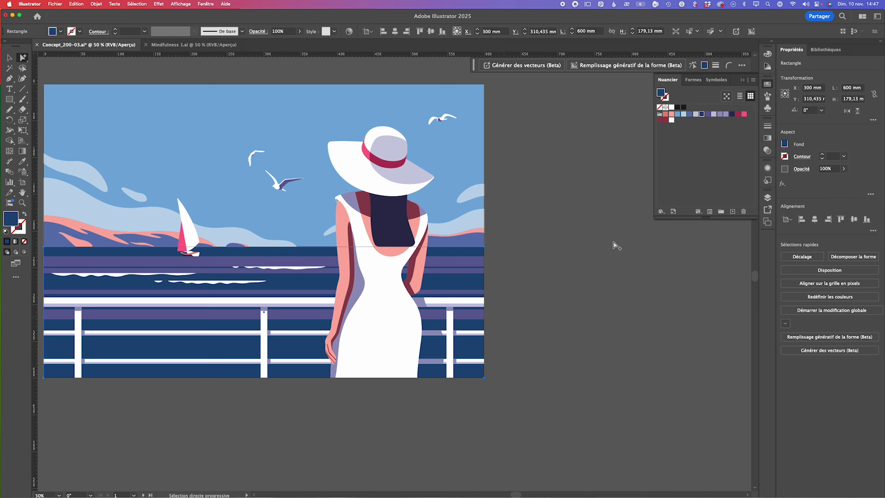
- Select the whole illustration group and launch Recolor Artwork
click(660, 114)
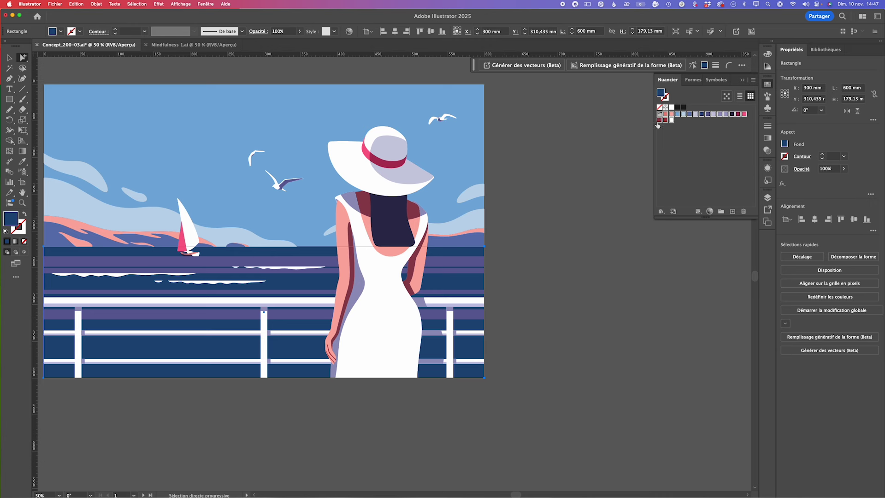
click(430, 316)
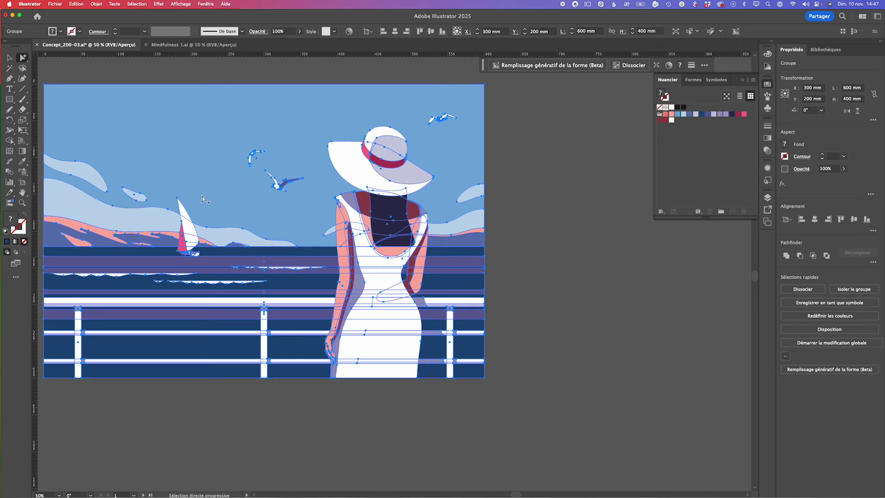
click(350, 32)
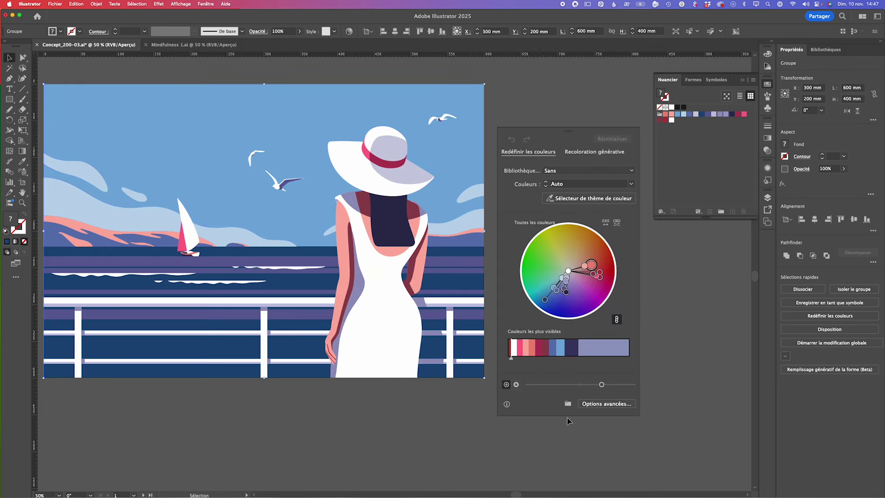
- In Recolor Artwork's advanced options, brighten the dark blue tone slightly
click(609, 404)
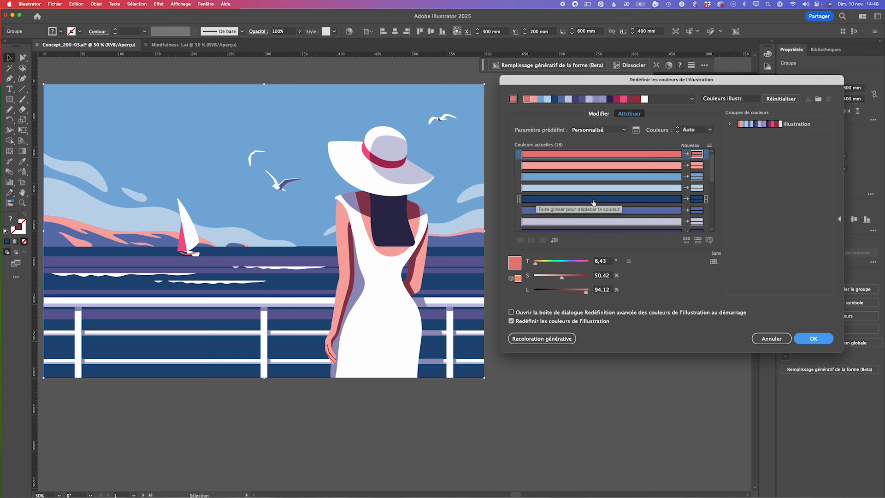
click(657, 203)
mouse_move(561, 292)
mouse_down()
mouse_move(552, 293)
mouse_move(585, 281)
mouse_move(560, 292)
mouse_move(567, 264)
mouse_up()
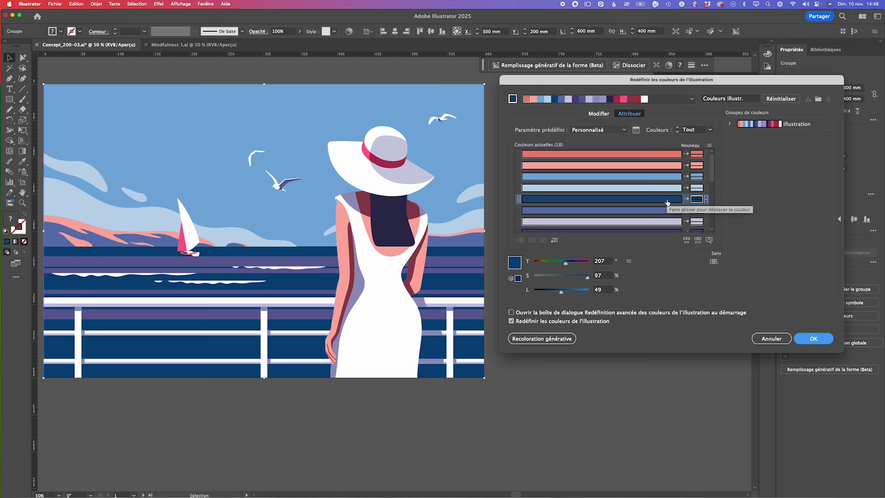
- Locate the sea-stripe and railing purple, then raise its Lightness to 82
click(709, 240)
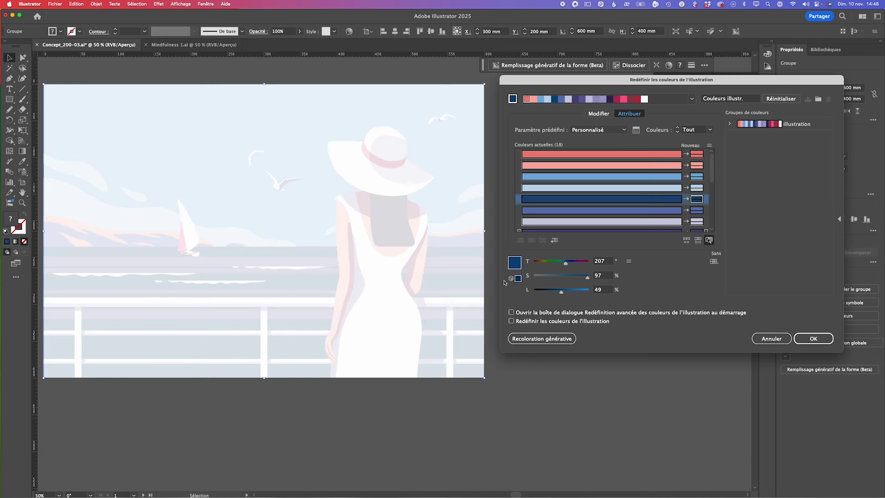
click(661, 211)
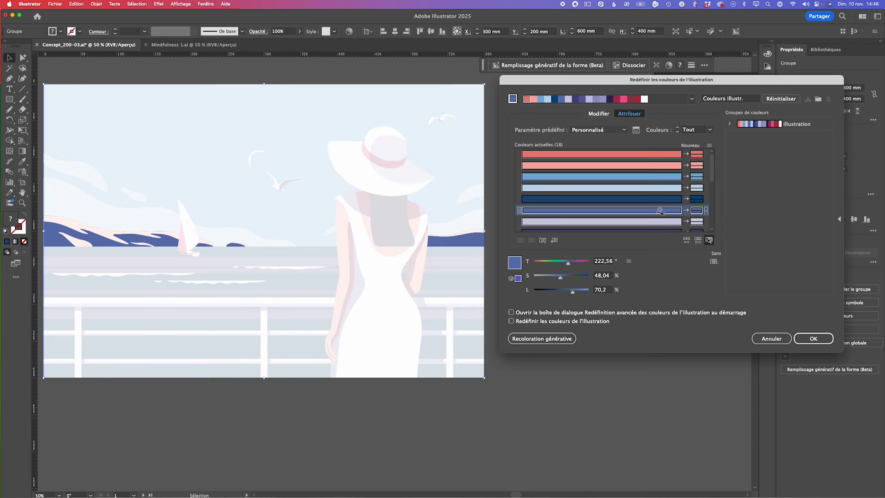
click(658, 222)
scroll(659, 222, down, 1)
scroll(659, 222, down, 1)
click(660, 211)
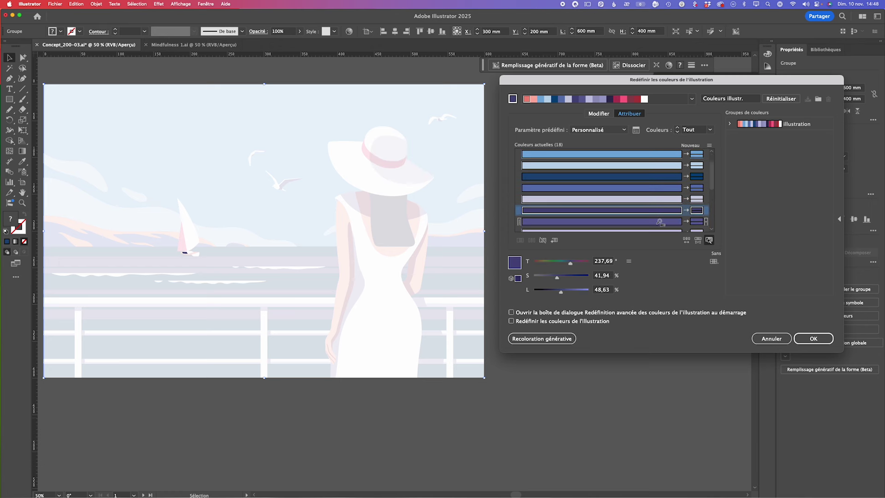
click(660, 222)
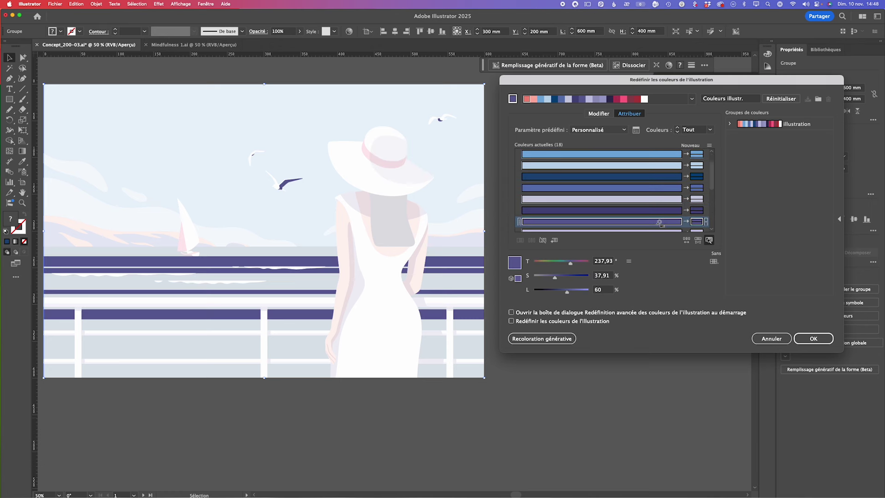
drag(570, 294, 581, 292)
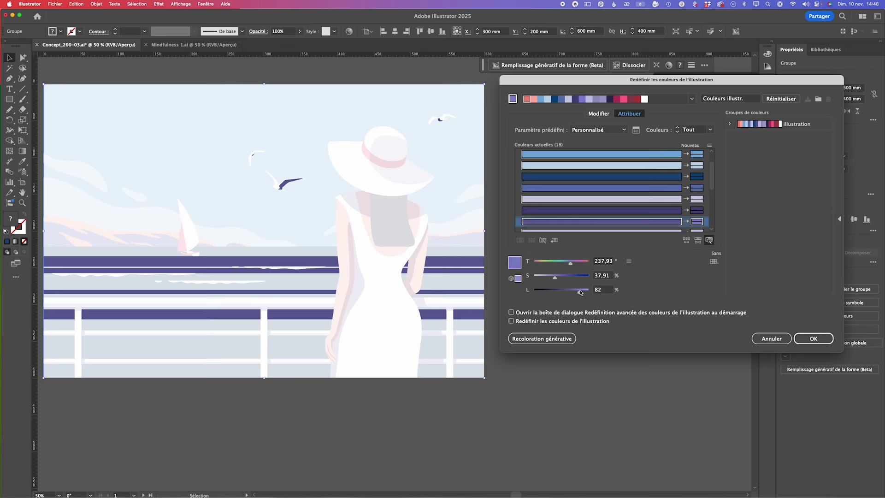
- Apply the recolouring, deselect, and save as 'couleurs dan.ai' on the Desktop
click(820, 342)
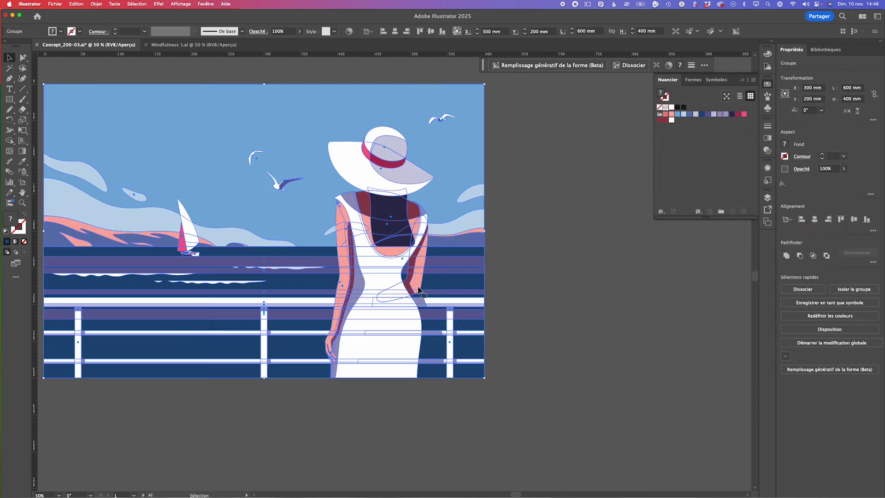
click(557, 295)
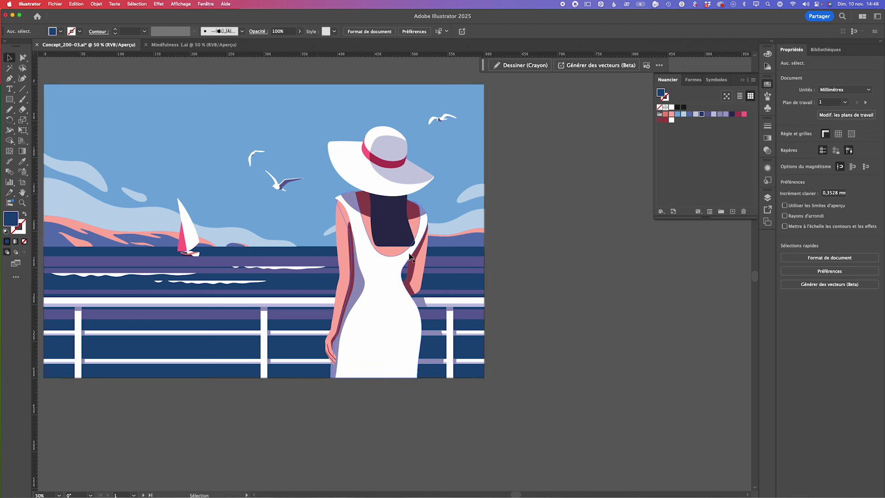
click(55, 5)
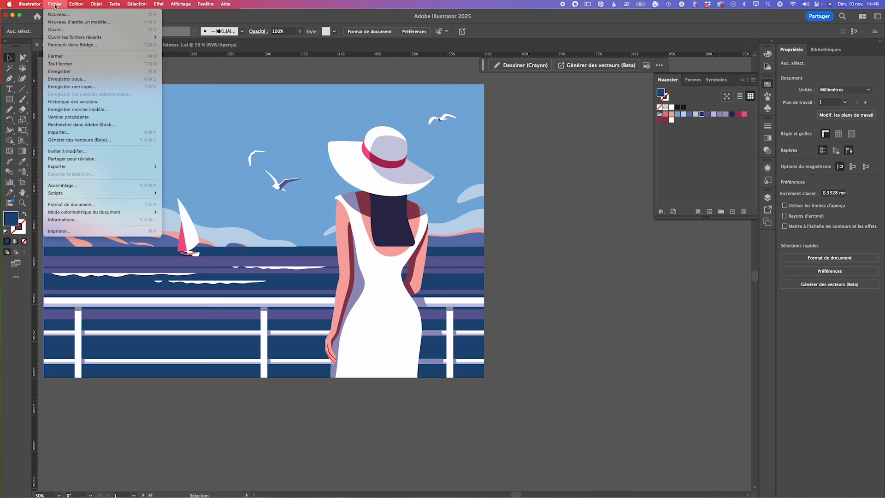
click(74, 80)
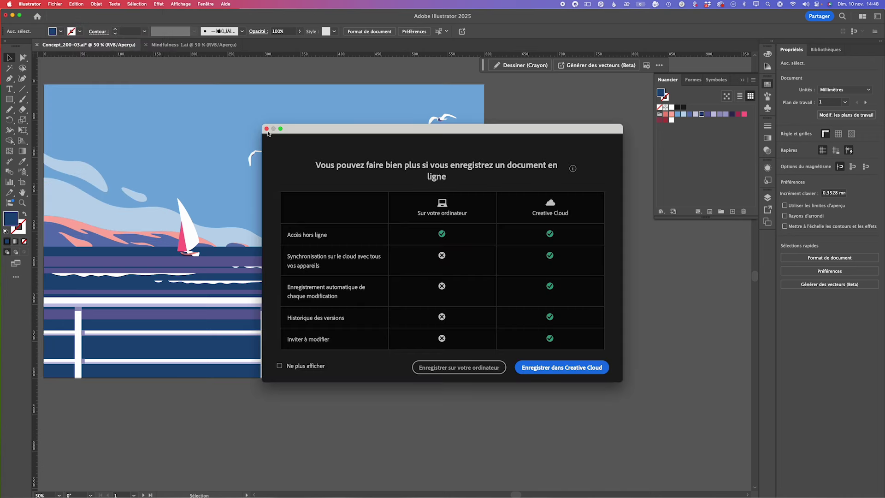
click(463, 368)
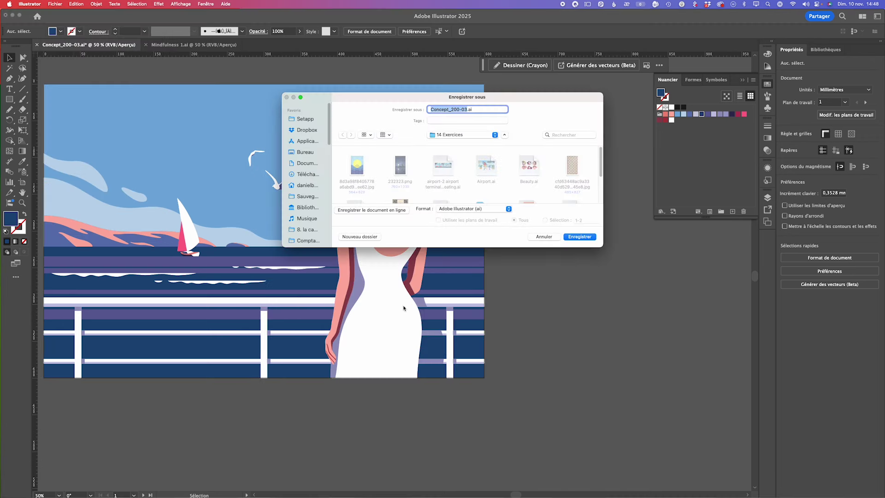
click(305, 153)
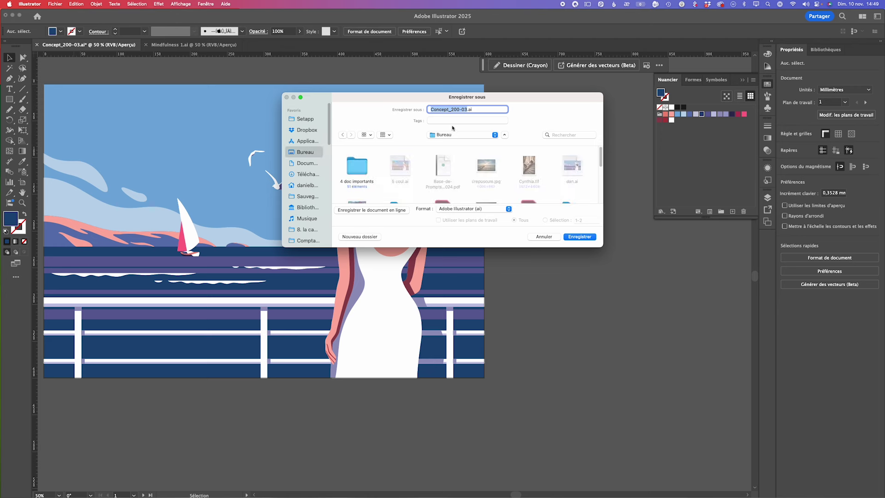
text(couleurs dan)
click(580, 237)
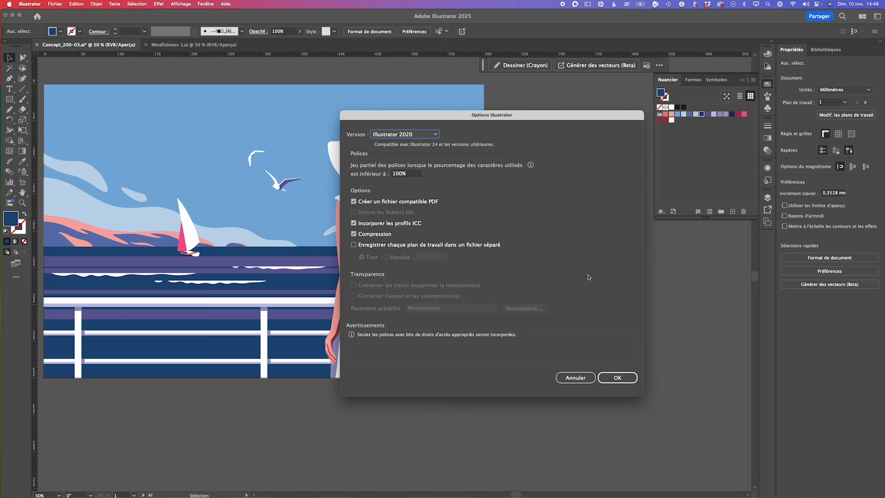
click(614, 378)
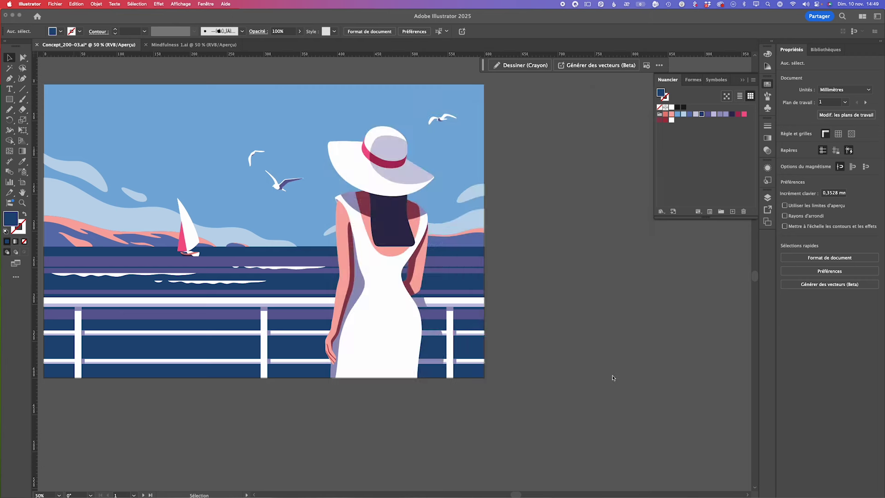
- Close the Swatches panel and the Mindfulness 1.ai document
click(743, 82)
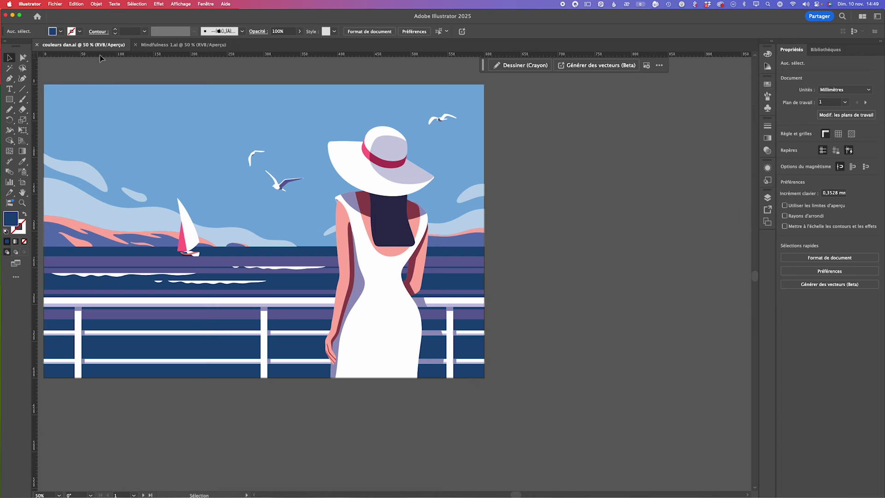
click(158, 48)
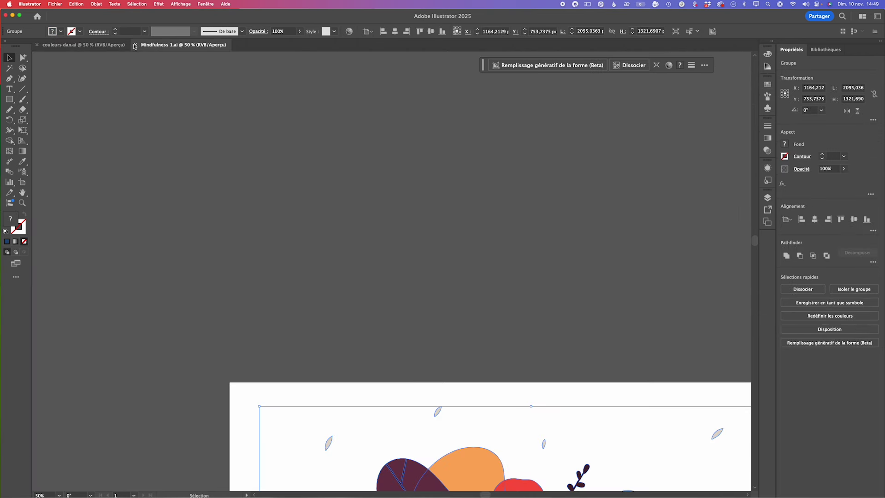
click(135, 46)
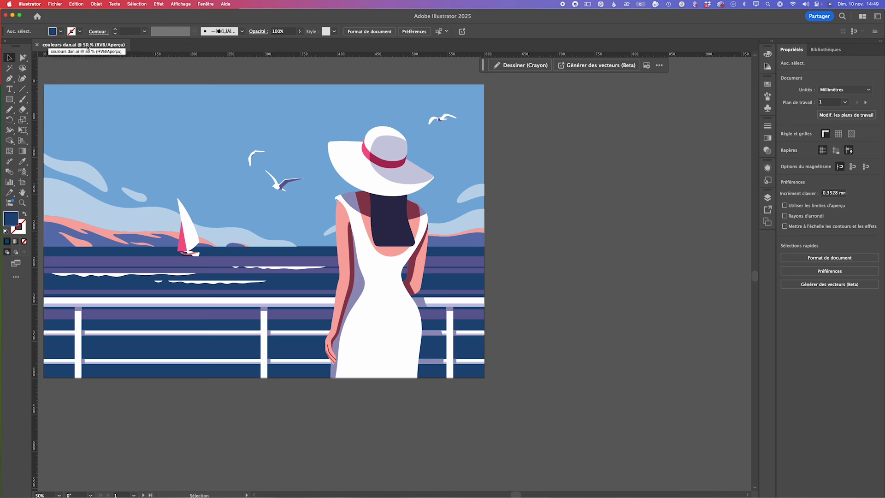
- Reopen the recent file Concept_200-03.ai and tile both documents side by side
click(55, 5)
mouse_move(75, 37)
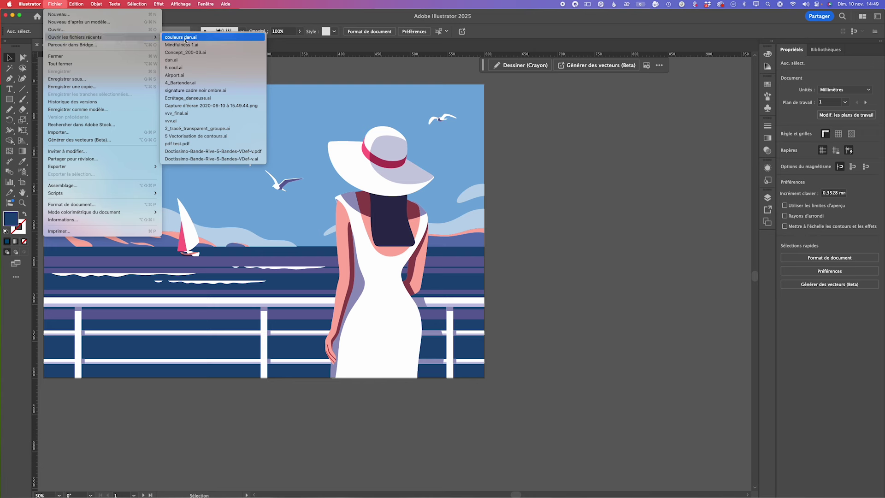
click(185, 52)
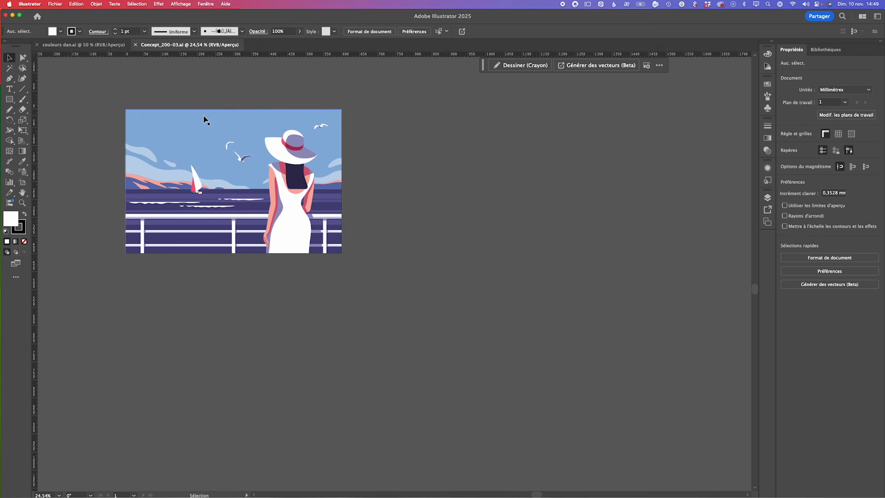
click(206, 4)
mouse_move(209, 26)
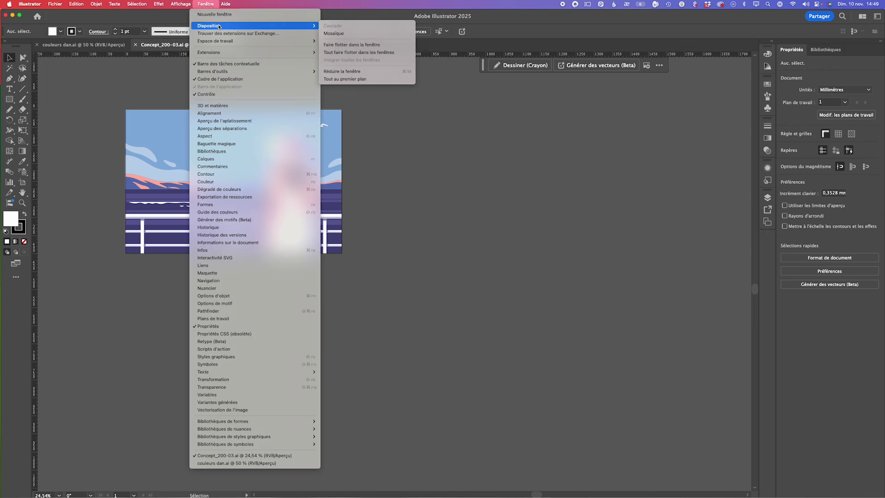
click(357, 34)
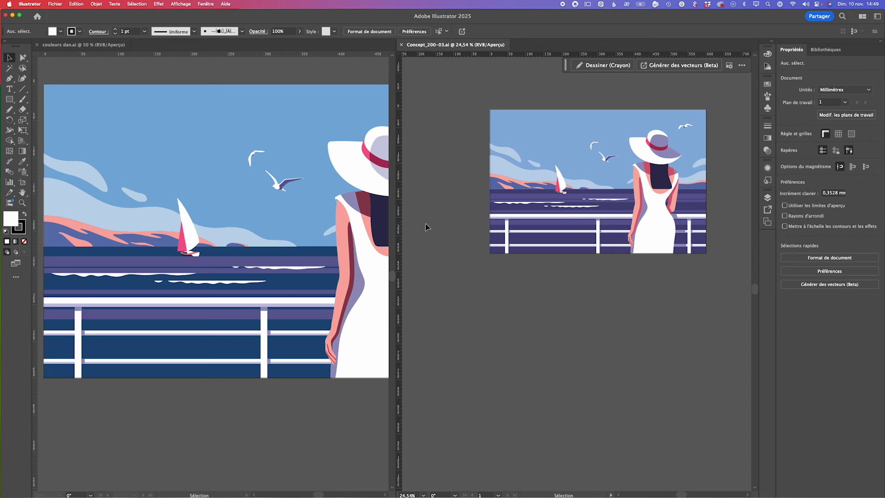
- Zoom the couleurs dan.ai and Concept_200-03.ai windows to compare both illustrations at matching size
click(342, 221)
key(super+minus)
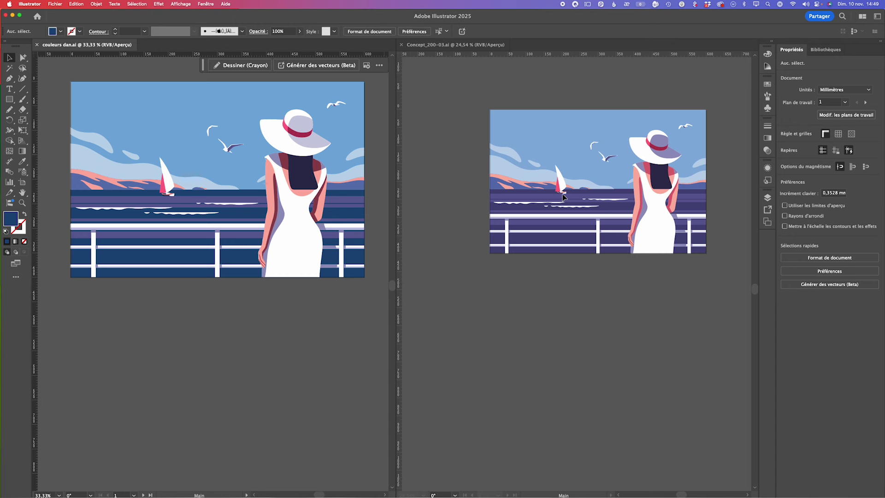
click(563, 197)
key(super+plus)
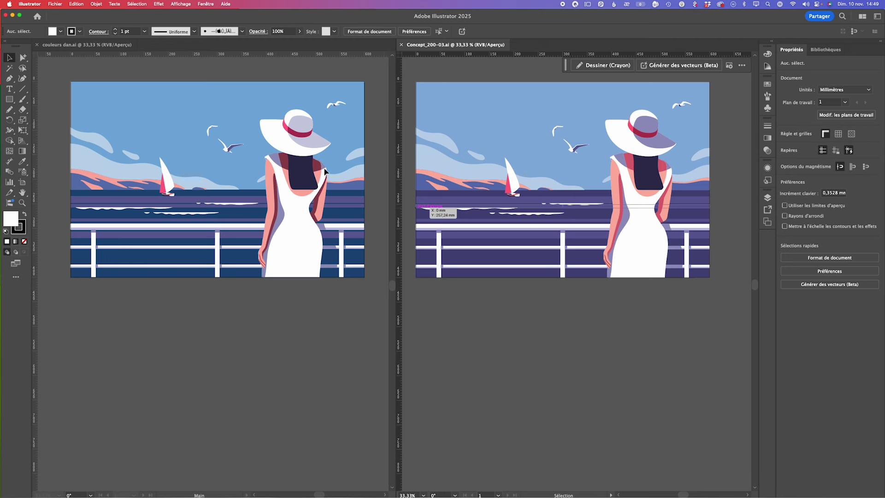
click(221, 133)
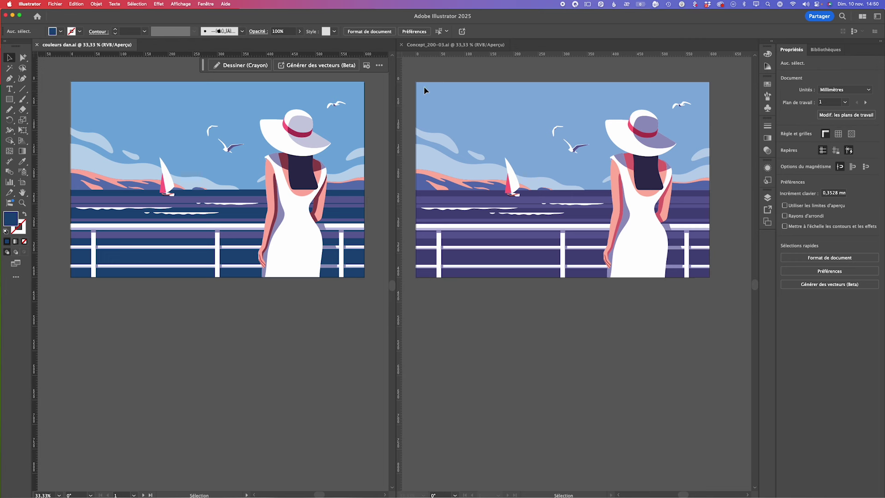
- Close Concept_200-03.ai, Alt-drag the artboard right into 'original copie', and enable artwork resizing
click(402, 45)
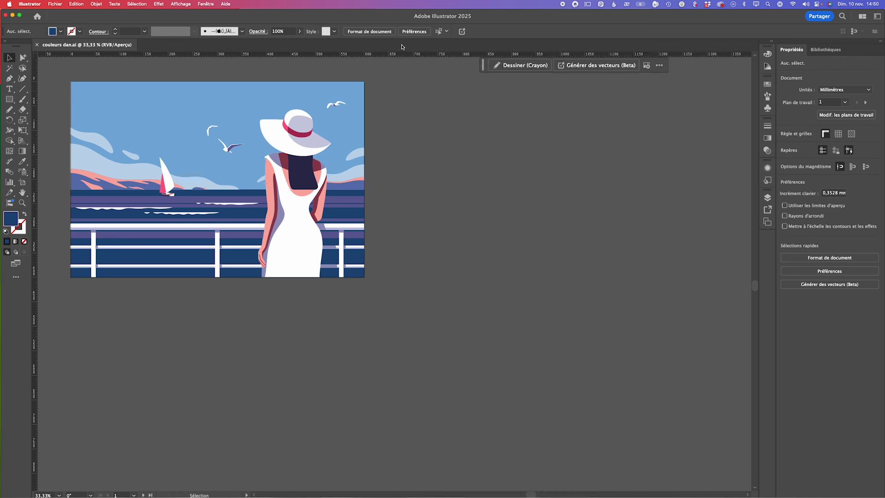
click(251, 159)
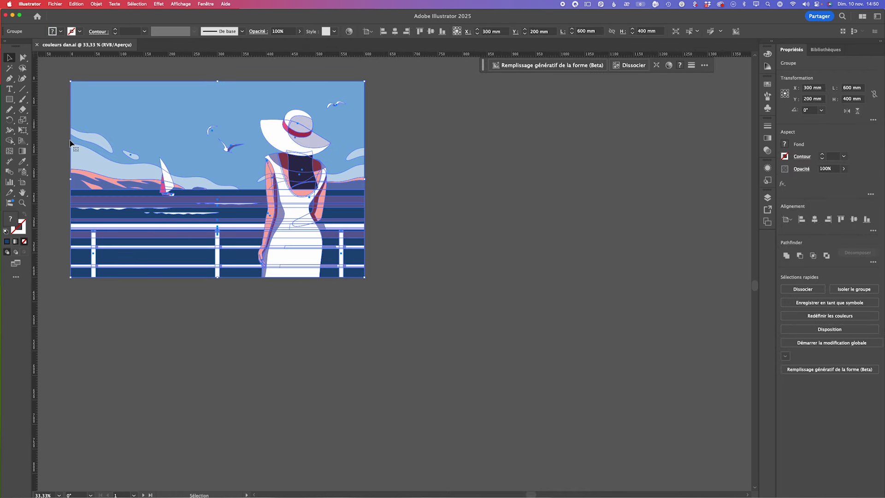
click(22, 183)
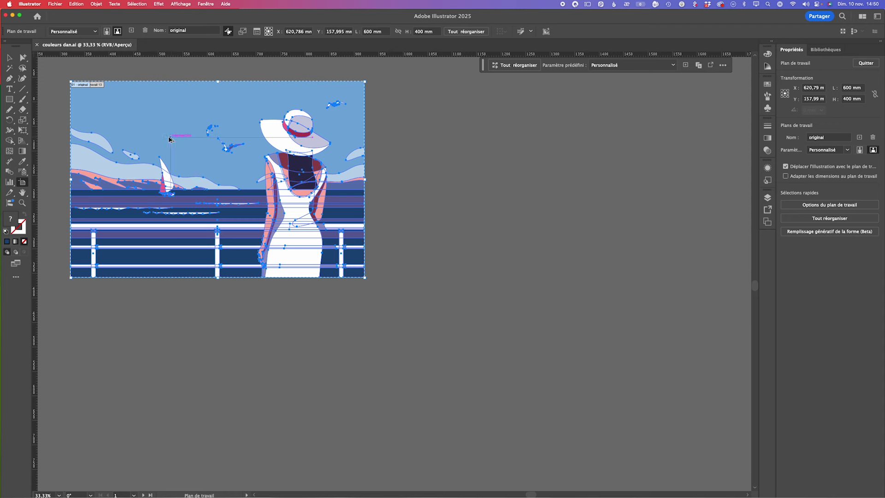
drag(185, 139, 473, 140)
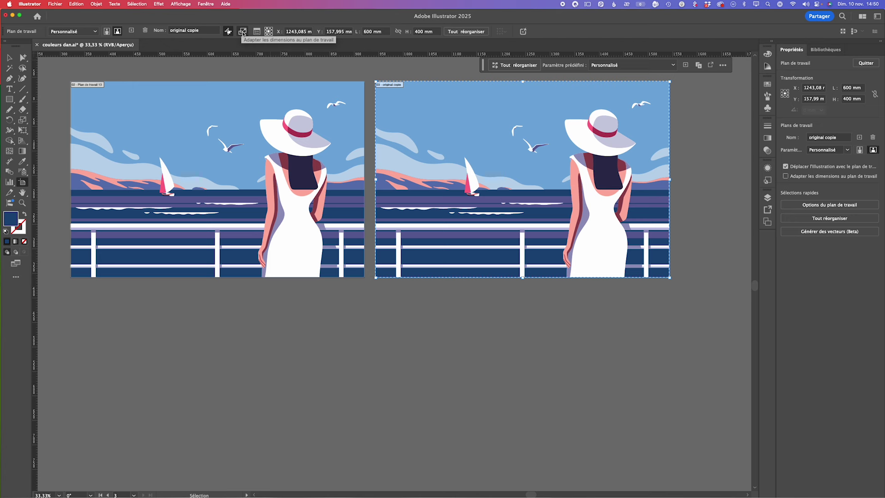
click(243, 33)
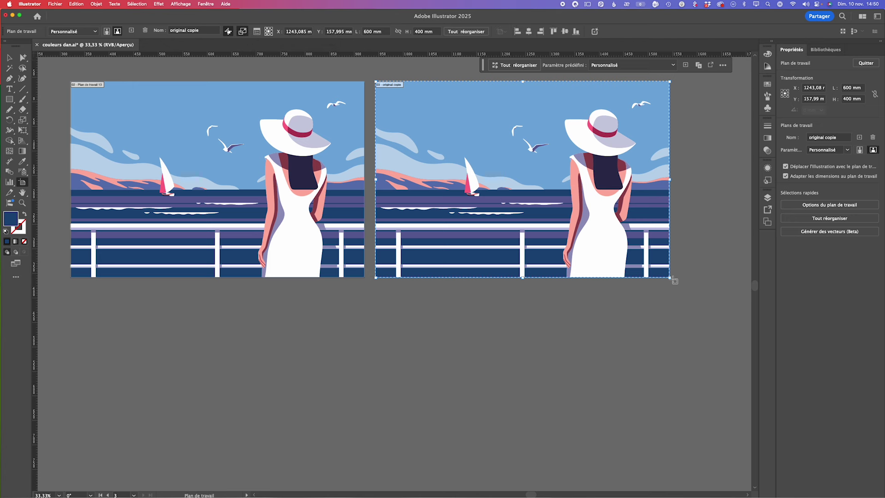
- Try enlarging the copied artboard with and without artwork scaling, undoing each attempt
drag(670, 278, 733, 319)
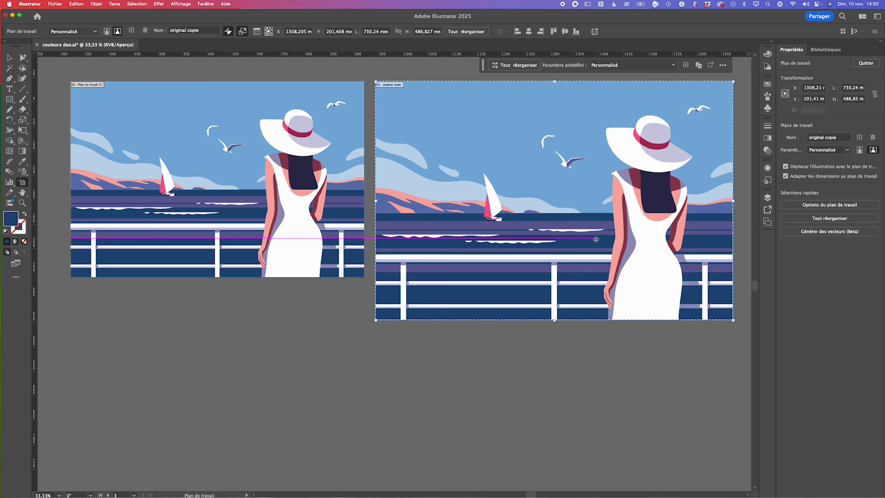
key(super+z)
click(244, 31)
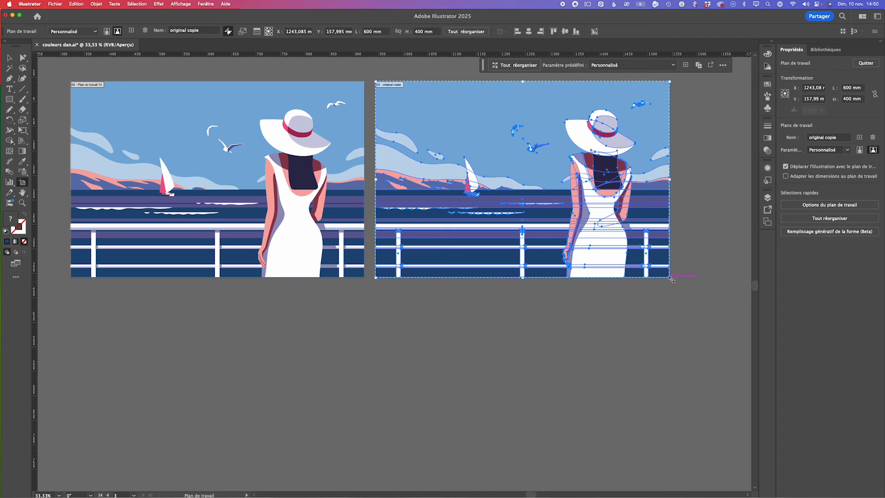
drag(671, 279, 749, 330)
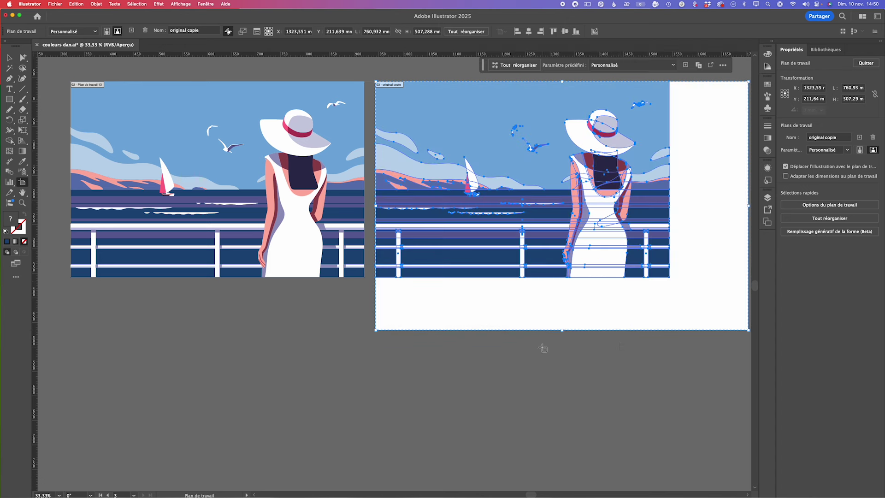
key(super+z)
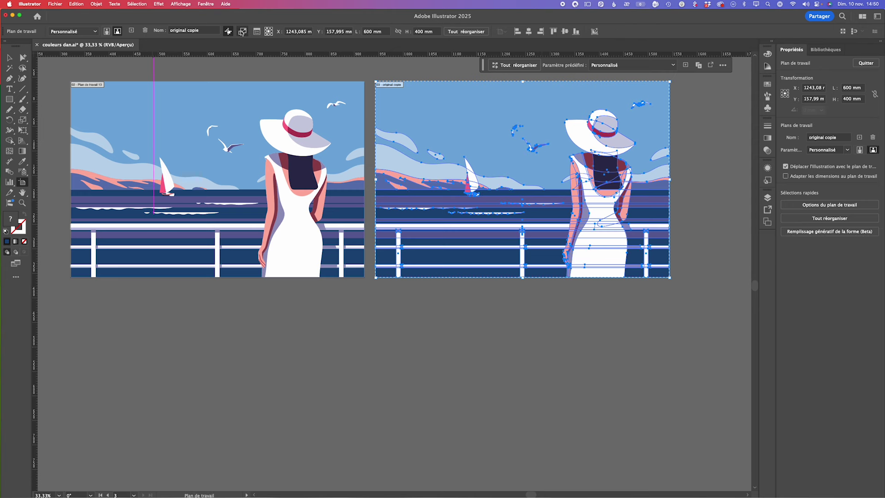
click(243, 31)
- Enlarge the copied artboard to about 751 × 501 mm with artwork scaled, then select its artwork
drag(670, 277, 744, 326)
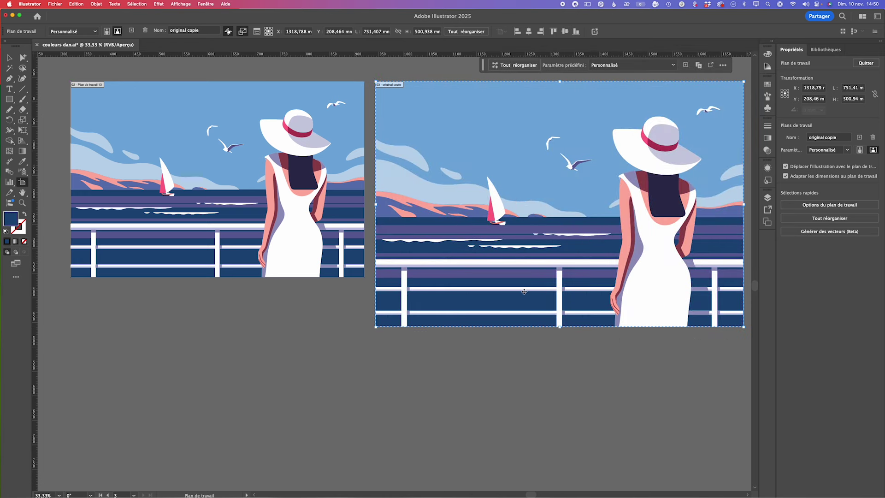
key(ctrl+v)
key(v)
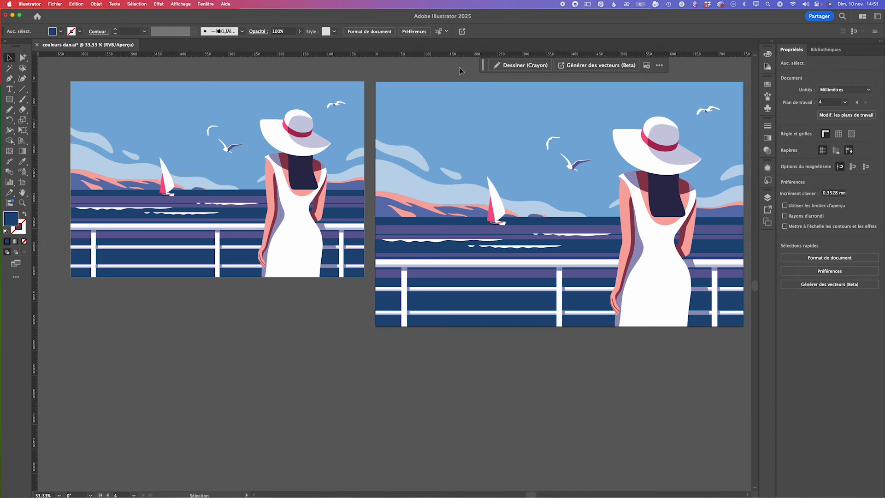
scroll(738, 306, right, 2)
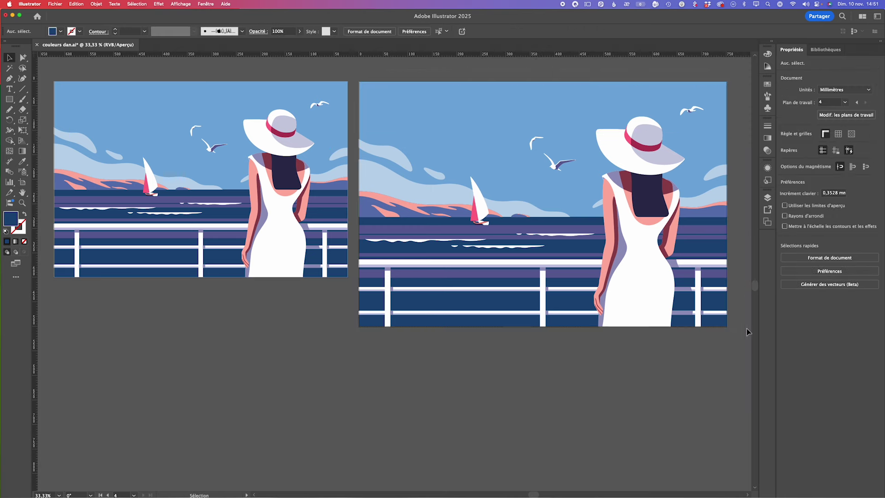
click(543, 261)
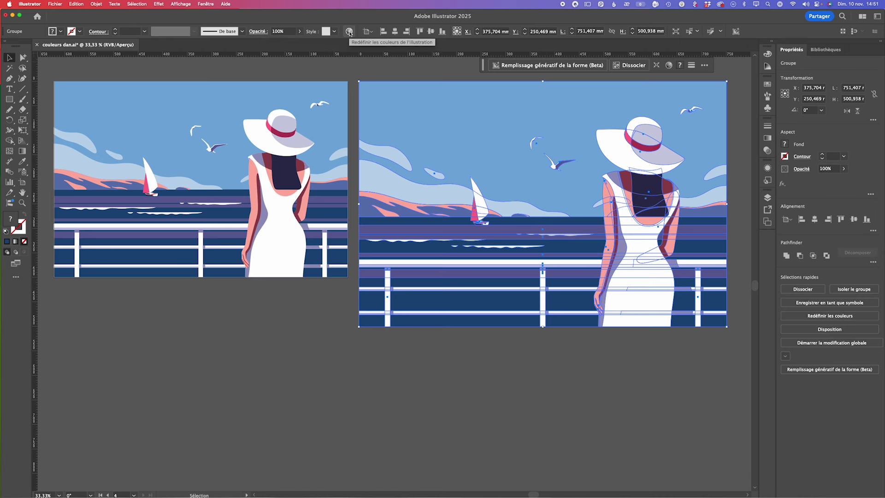
- Select two pink hillside shapes on the right artboard, then clear the selection
click(325, 374)
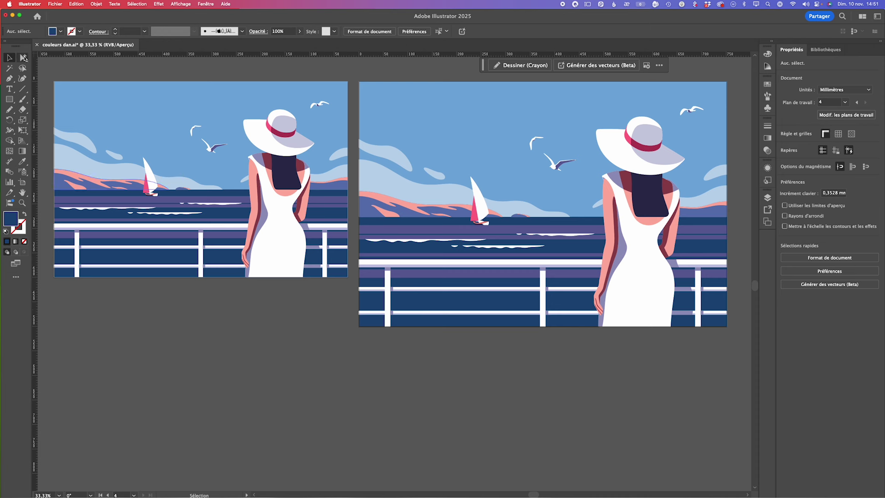
click(24, 59)
click(385, 201)
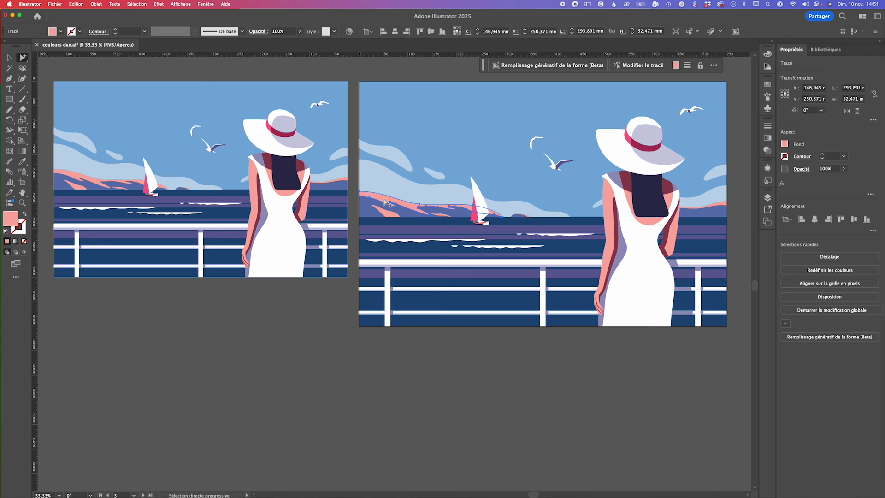
shift+click(388, 215)
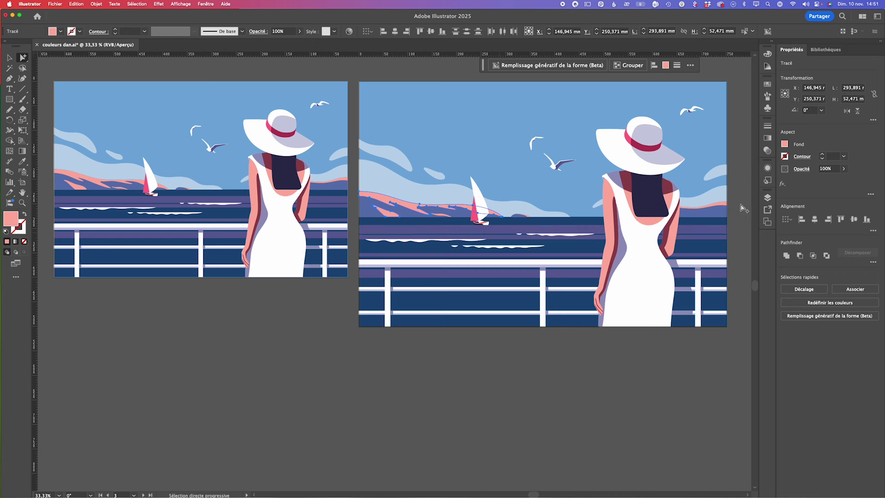
click(441, 433)
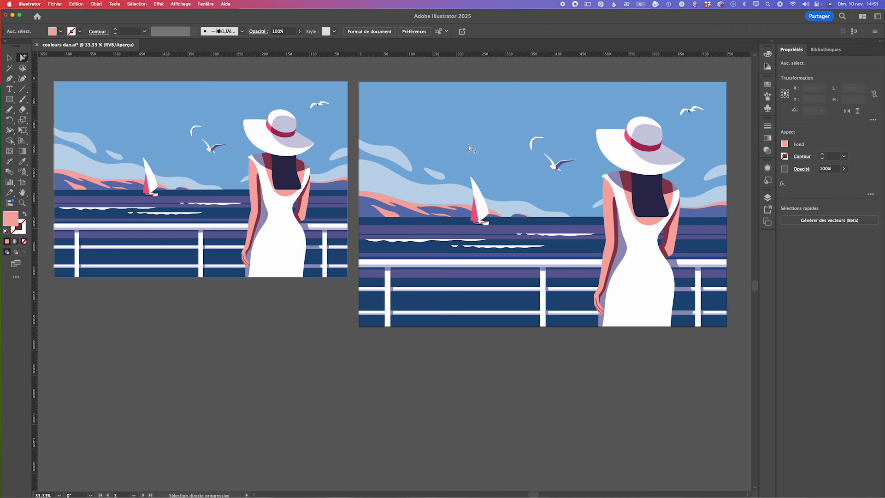
- Select the enlarged copy's artwork group and launch Redéfinir les couleurs
click(10, 58)
key(super+a)
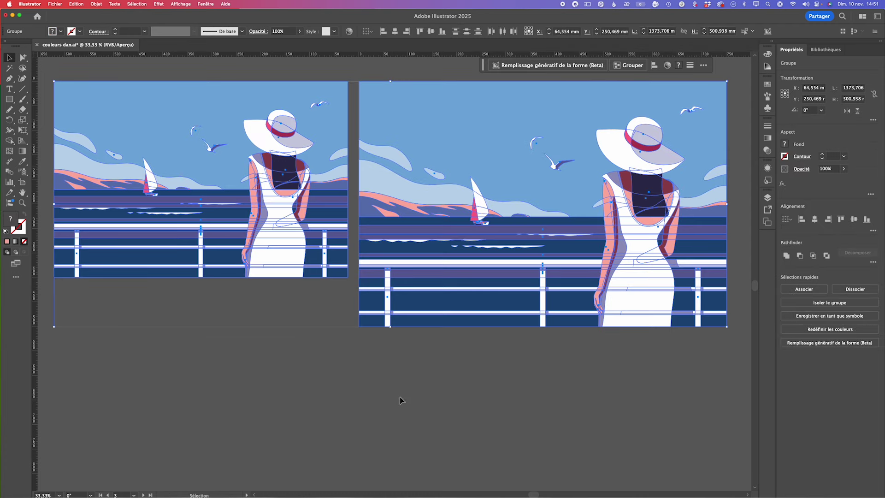
click(401, 402)
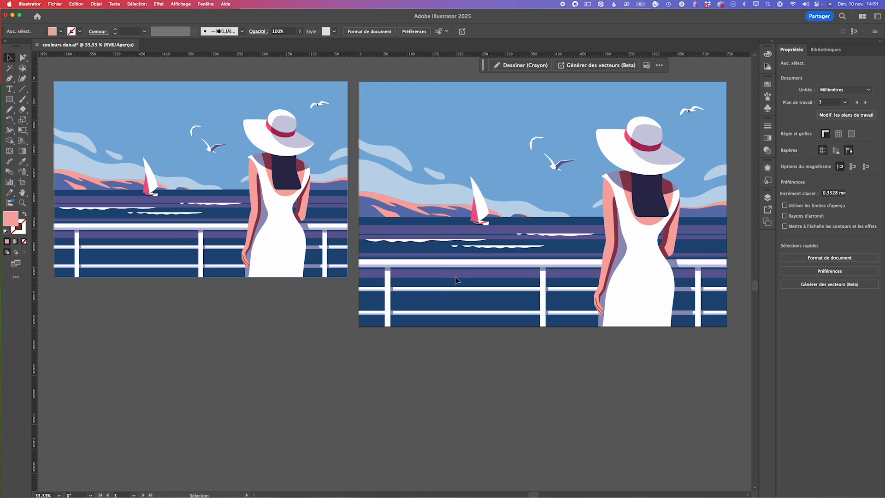
click(618, 275)
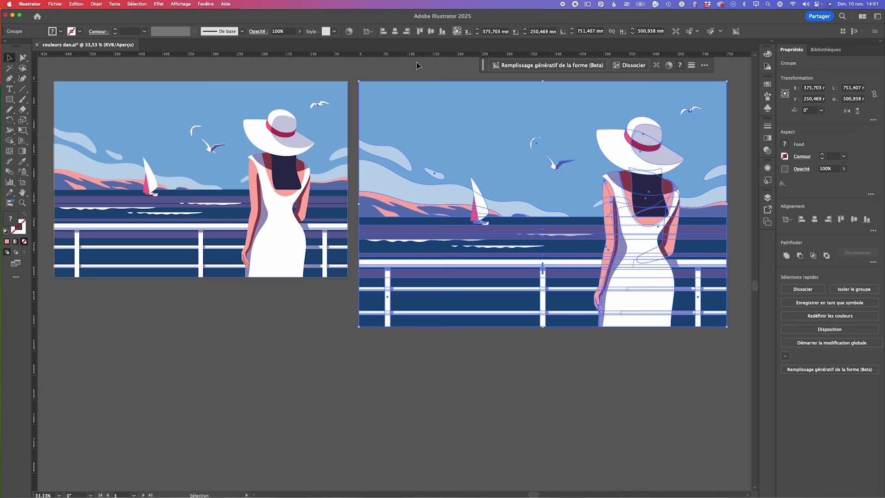
click(350, 31)
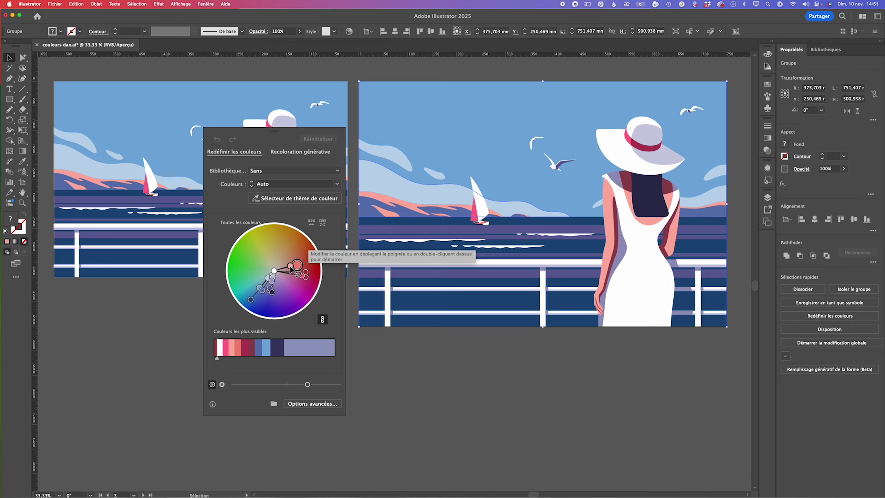
- In advanced recolour settings, locate and select the light pink hillside colour row
click(315, 404)
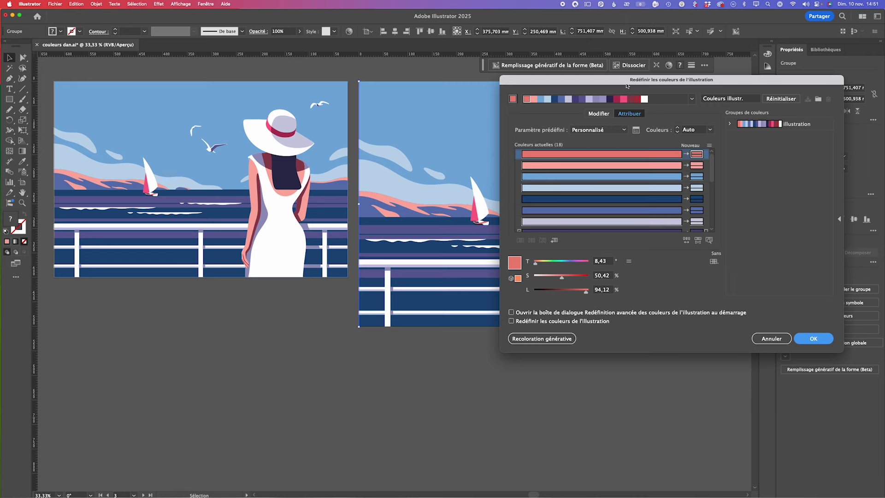
drag(627, 85, 661, 126)
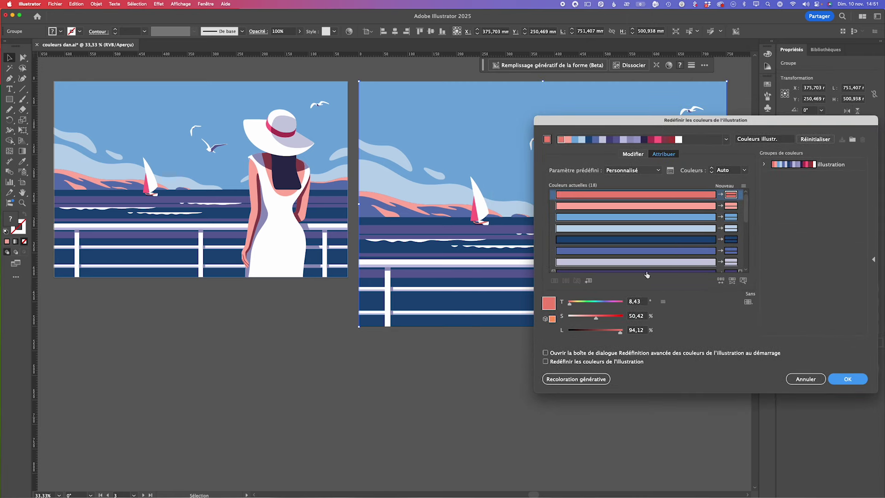
click(743, 280)
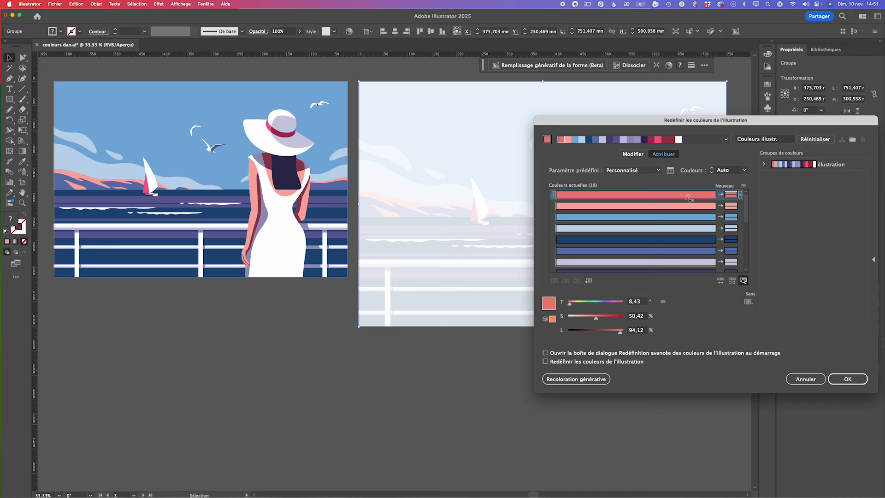
click(690, 206)
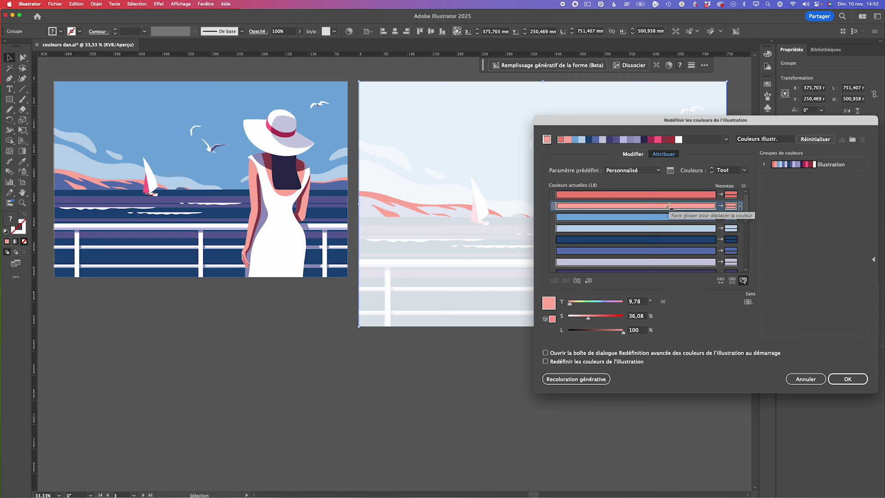
click(743, 279)
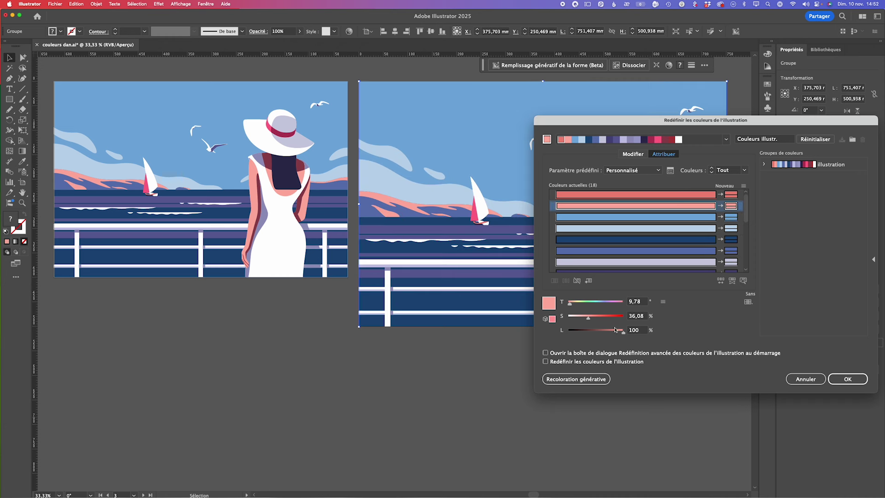
- Darken and saturate the hillside pink into a muted pinkish brown and apply it
drag(623, 331, 606, 333)
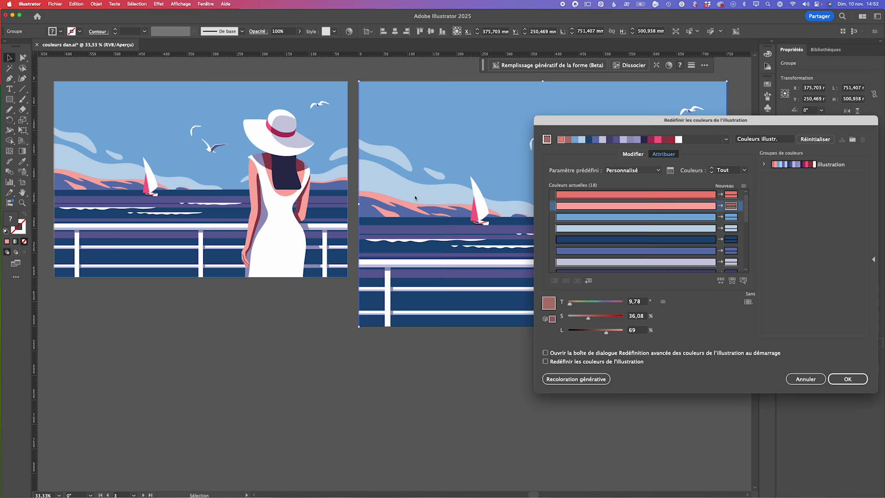
click(546, 362)
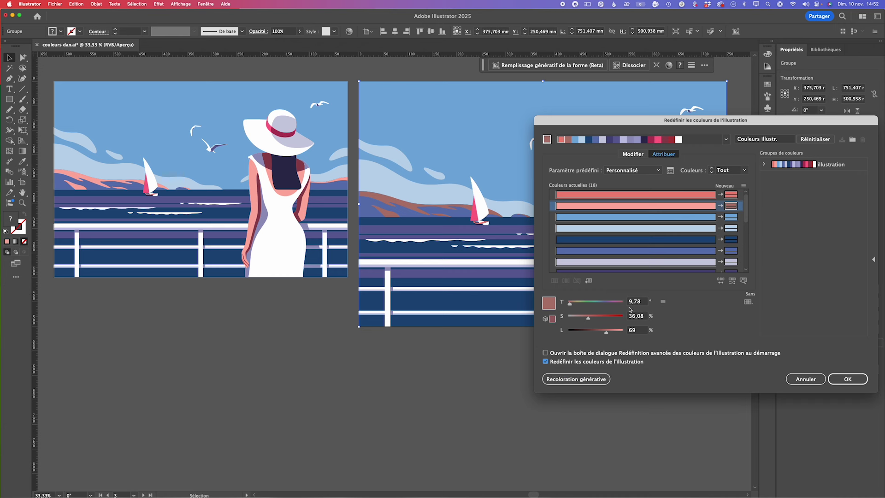
drag(607, 334, 606, 335)
drag(589, 321, 594, 320)
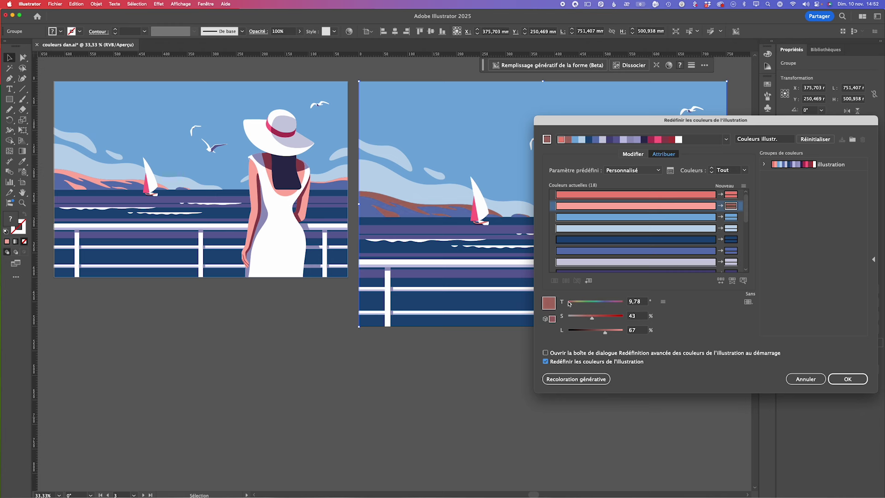
click(855, 387)
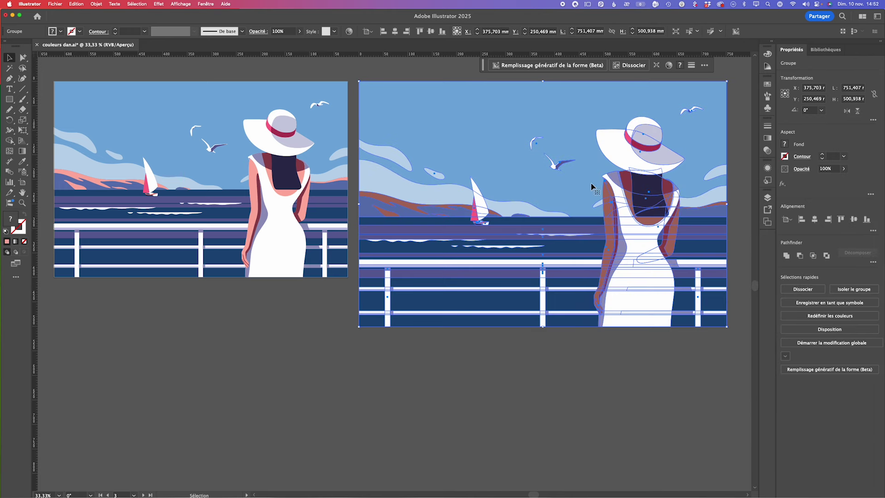
- Undo the right artwork's hillside recolor, then revisit Recolor Artwork advanced options and pick the light pink row
click(628, 414)
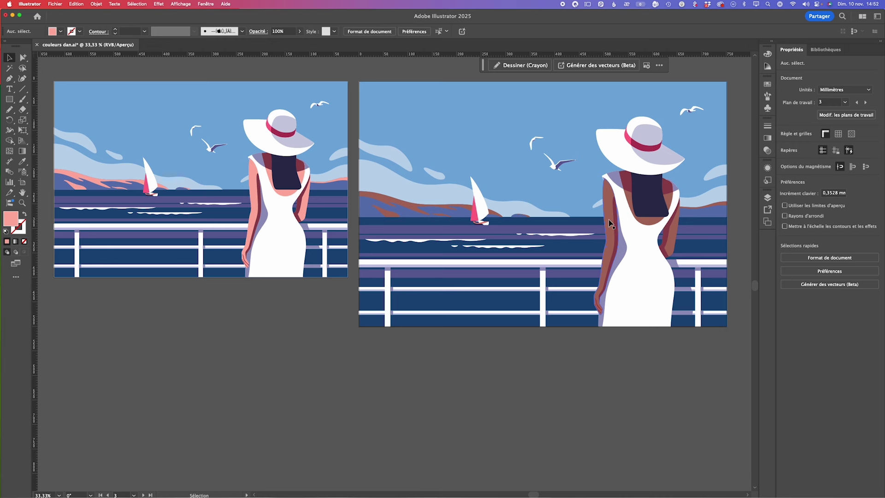
key(super+z)
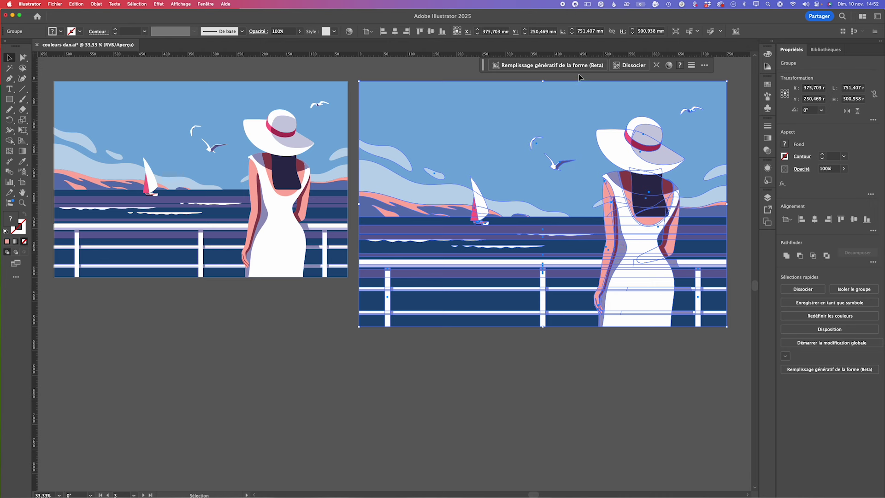
click(669, 65)
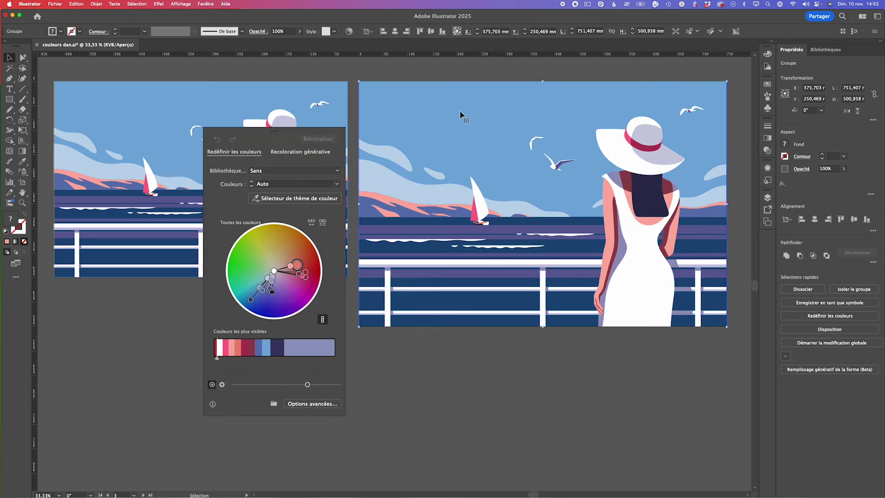
click(308, 403)
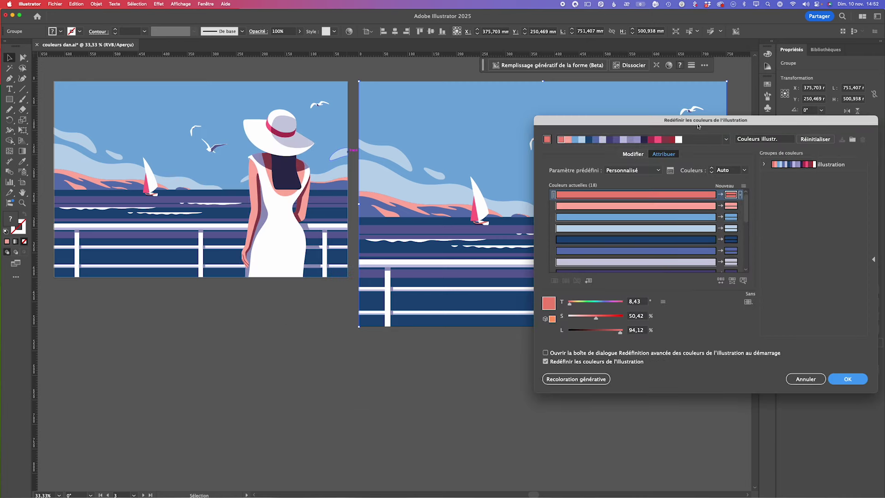
drag(699, 126, 217, 108)
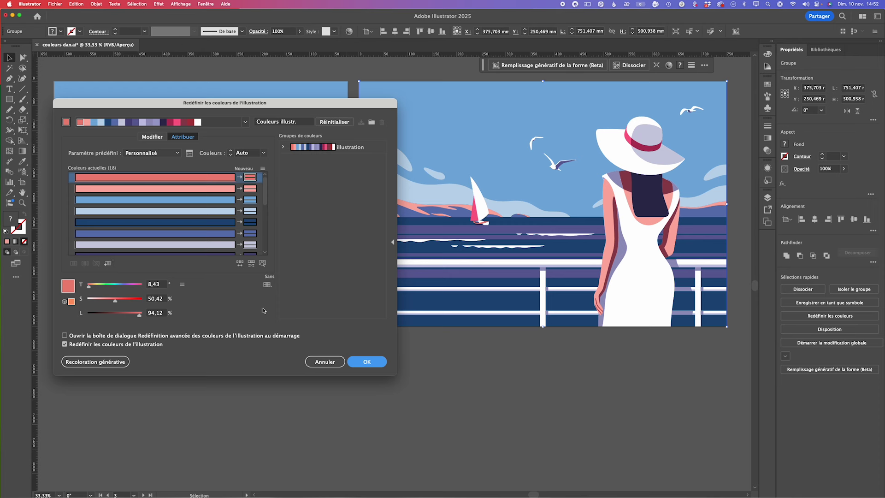
click(262, 263)
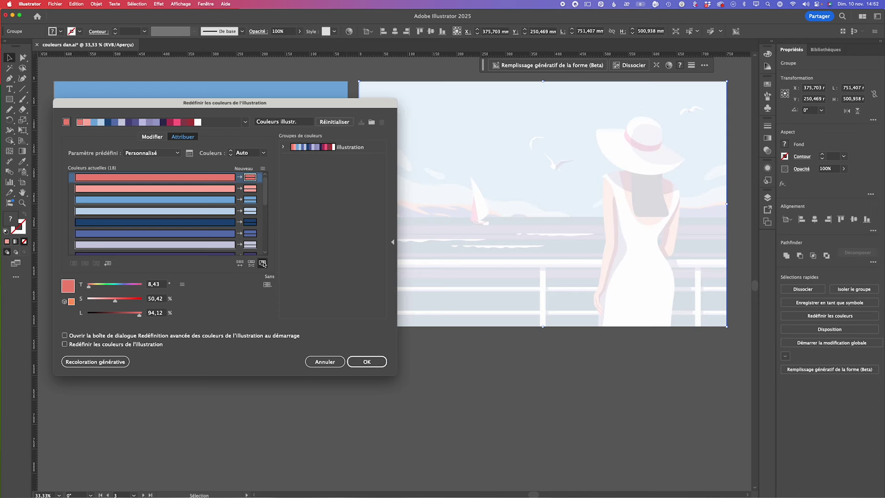
click(204, 191)
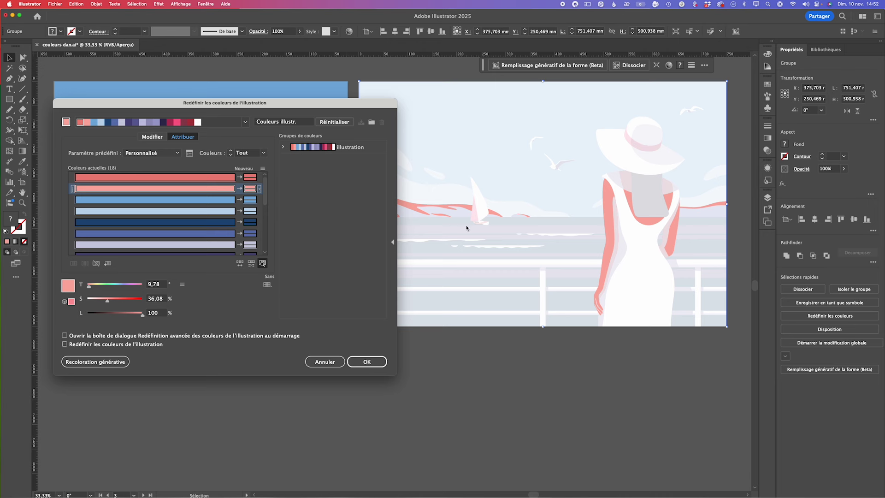
click(64, 344)
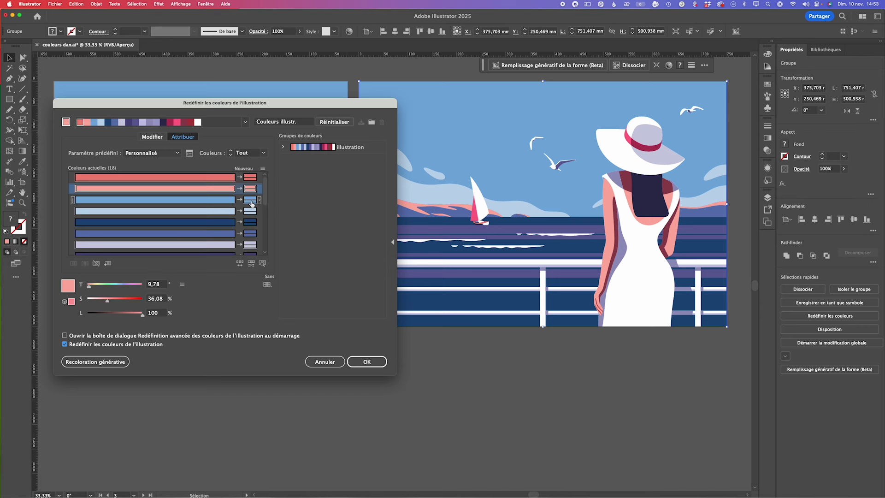
key(Return)
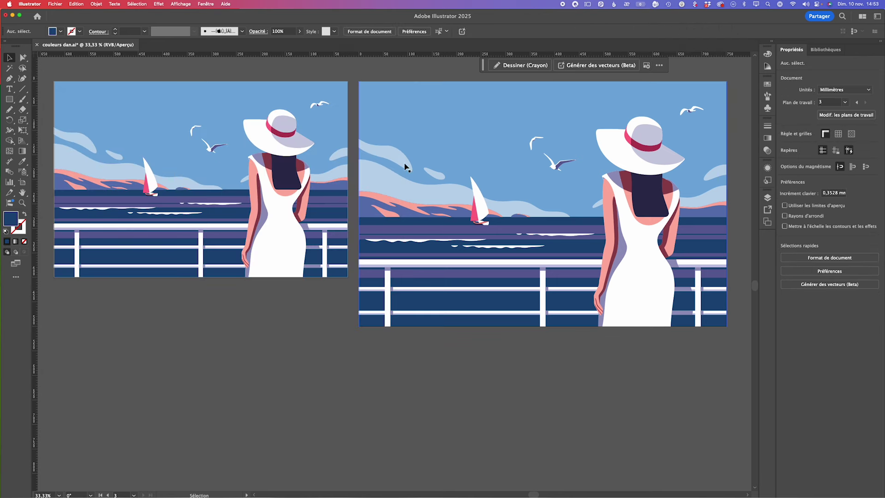
- With Group Selection, select the pink hill behind the sailboat plus the other pink hills on the right artwork
click(23, 57)
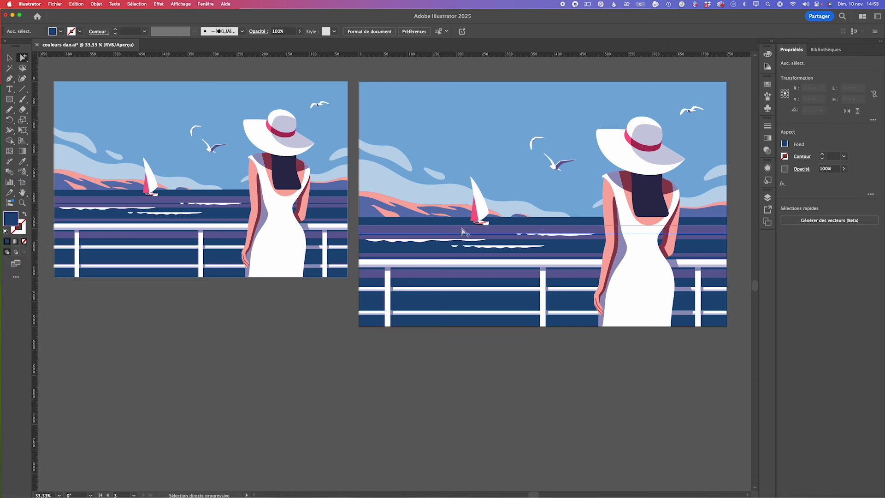
click(407, 206)
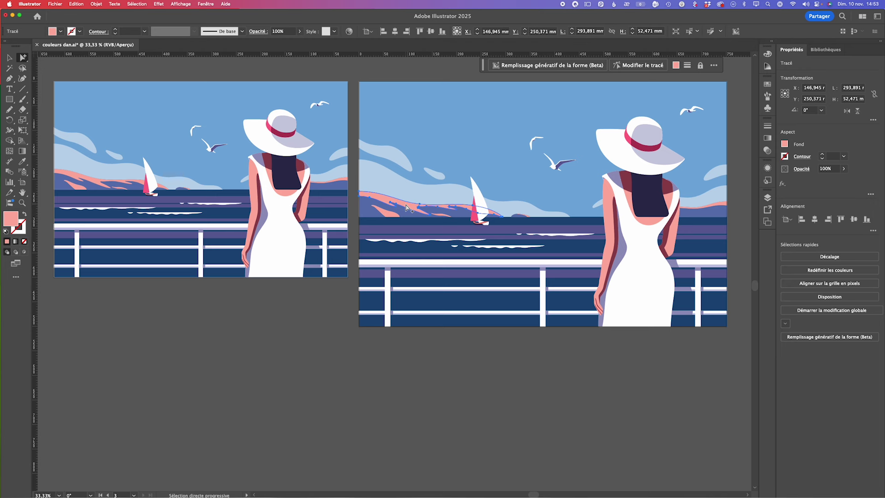
shift+click(395, 217)
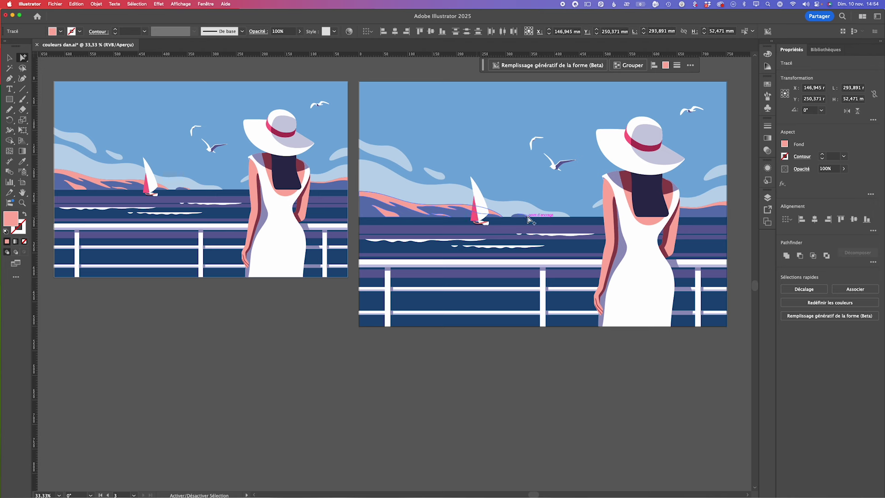
drag(529, 219, 722, 206)
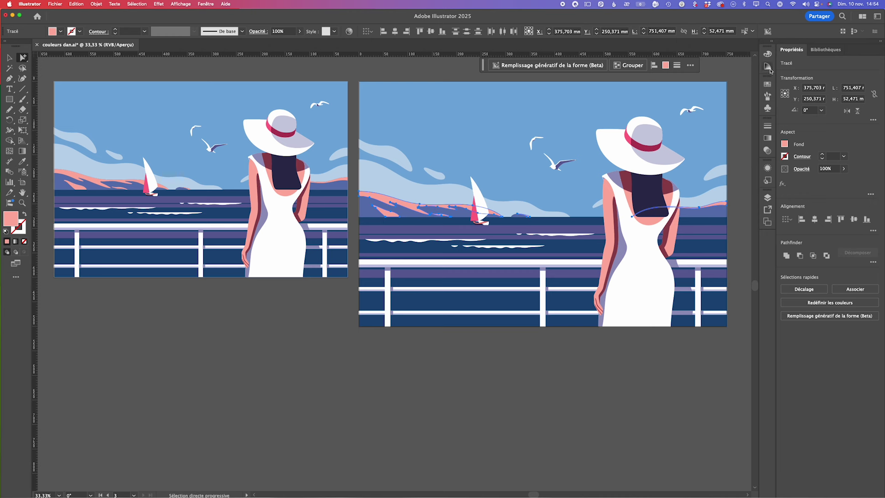
- Edit the hills' pink swatch in HSB mode, setting S to 43 and L to 67 for a muted brown
click(666, 66)
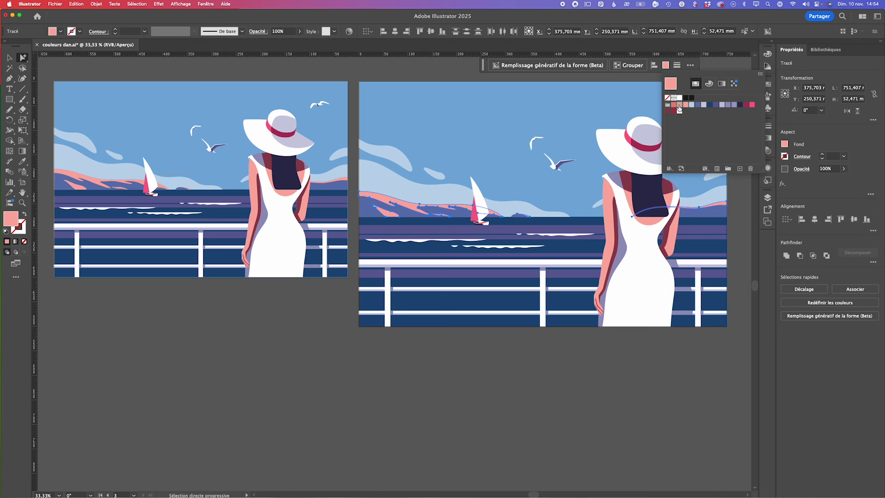
double_click(680, 108)
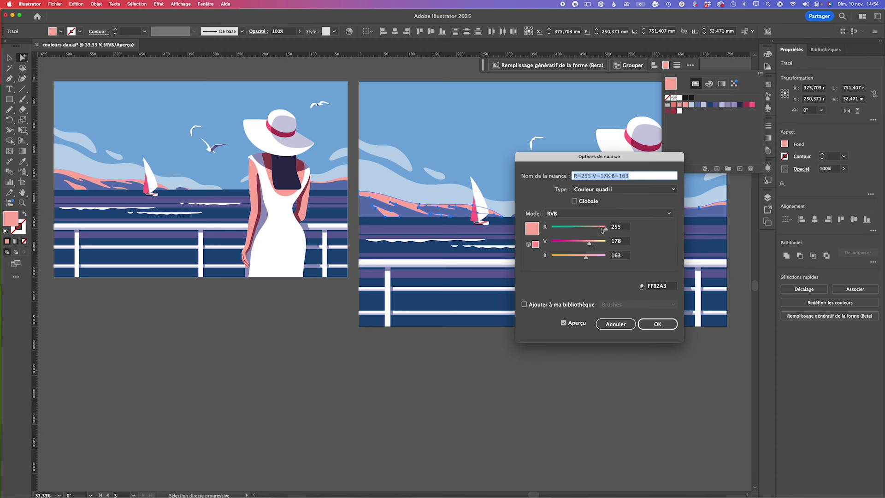
click(585, 213)
click(577, 246)
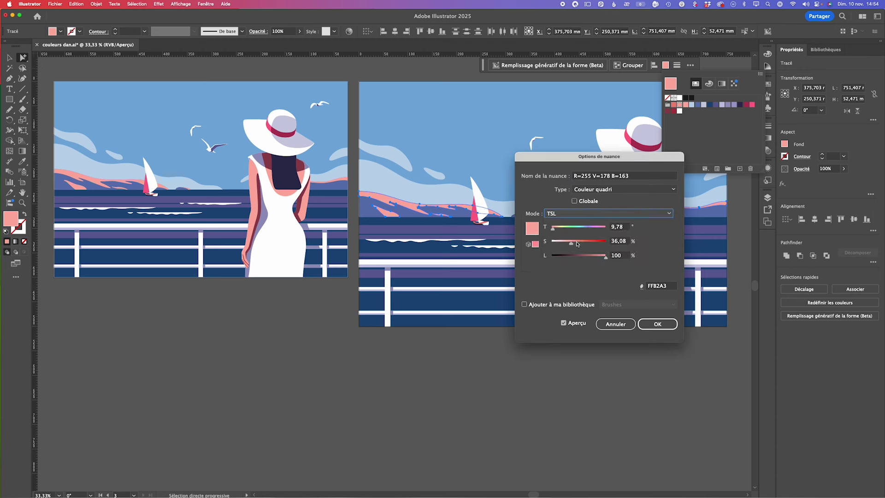
drag(589, 157, 565, 241)
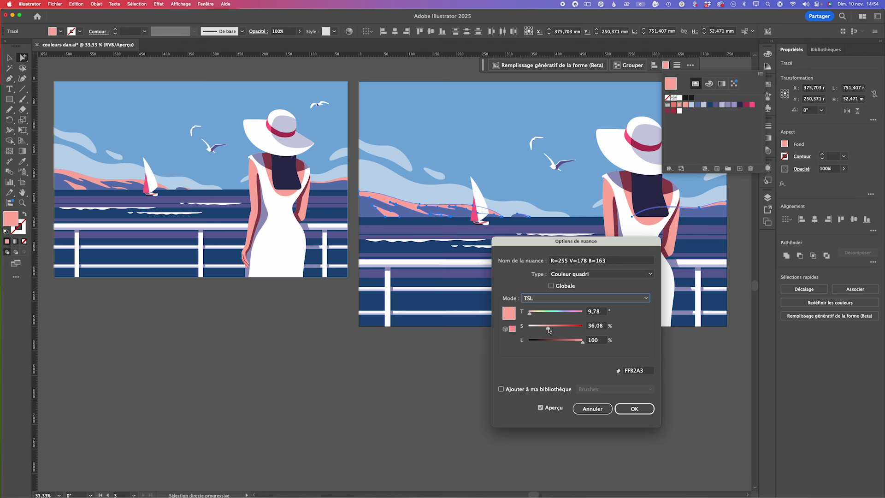
drag(549, 331, 565, 341)
click(635, 405)
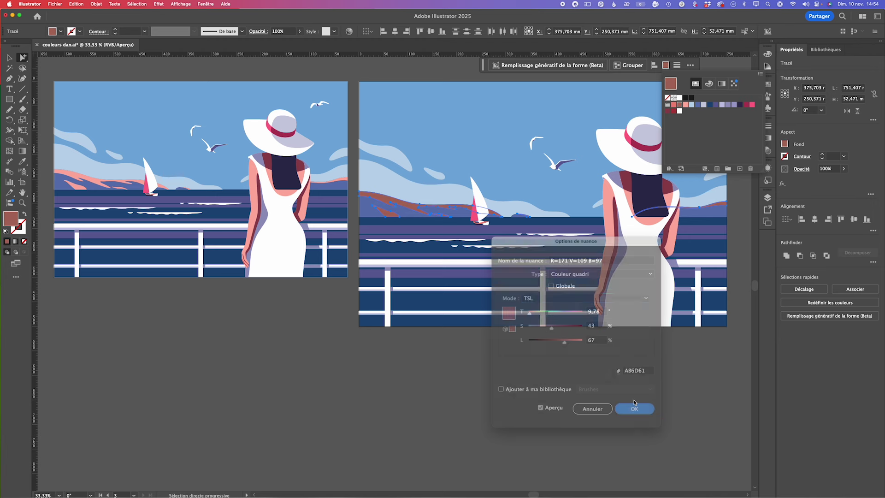
key(Escape)
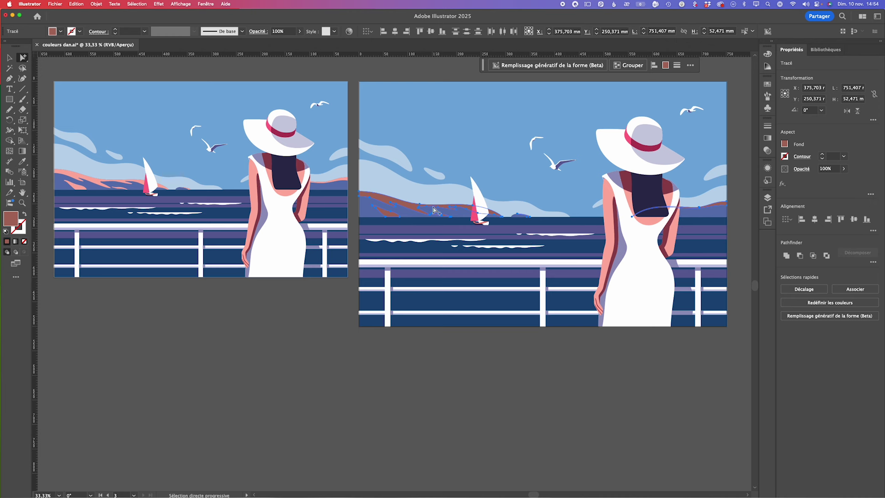
click(459, 363)
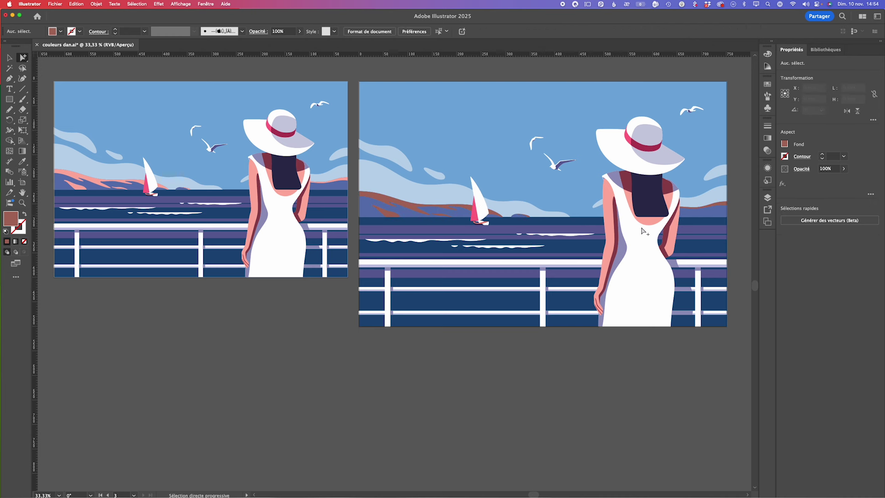